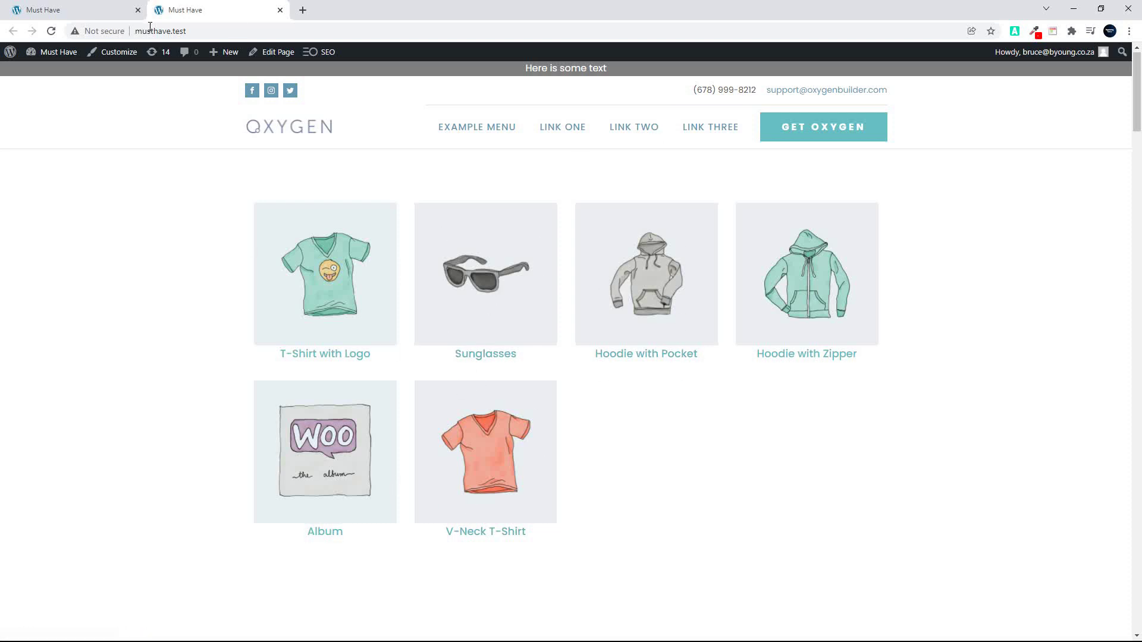
# - Open the WooCommerce All Products admin list in a new tab beside the storefront home page
pyautogui.rightClick(44, 52)
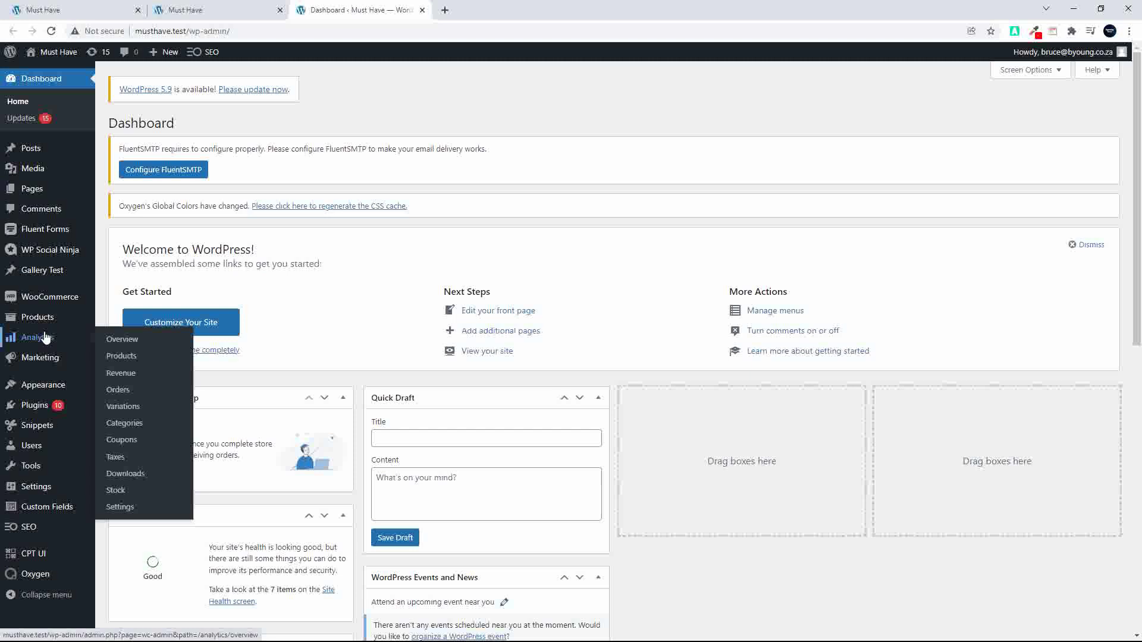
pyautogui.click(48, 317)
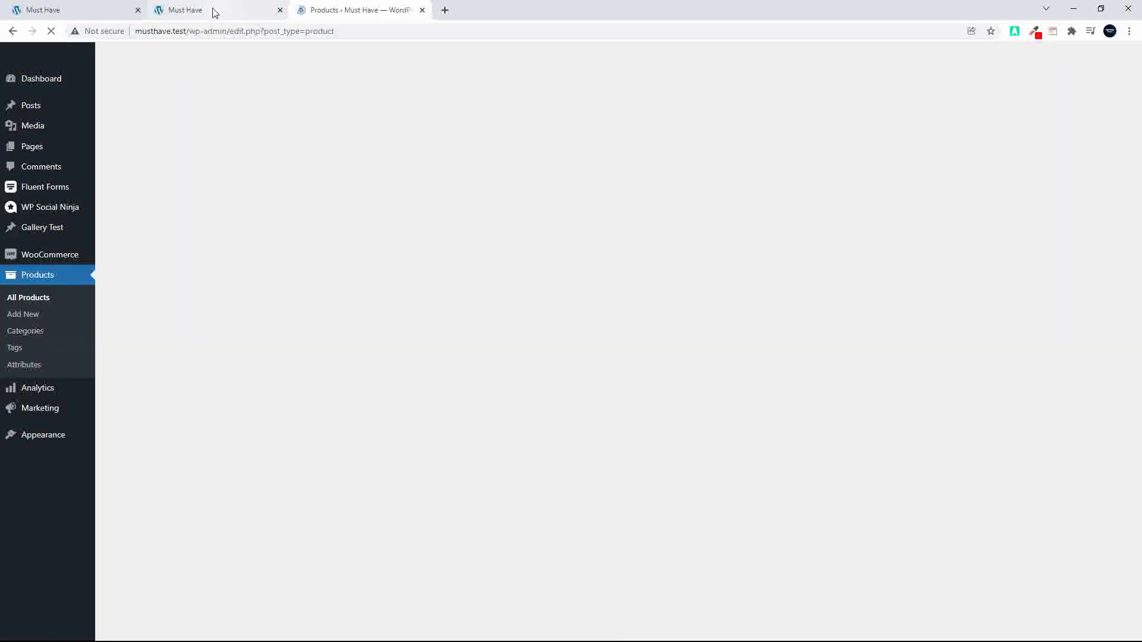
pyautogui.click(214, 12)
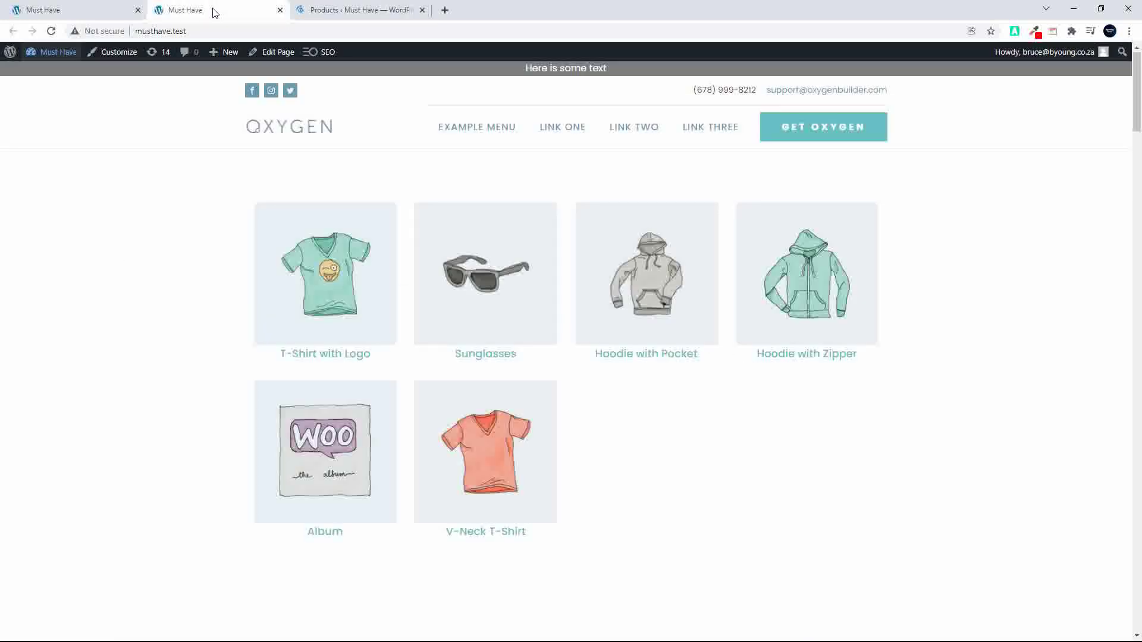
# - Mark the Cap product as Featured with Quick Edit and save it
pyautogui.click(336, 10)
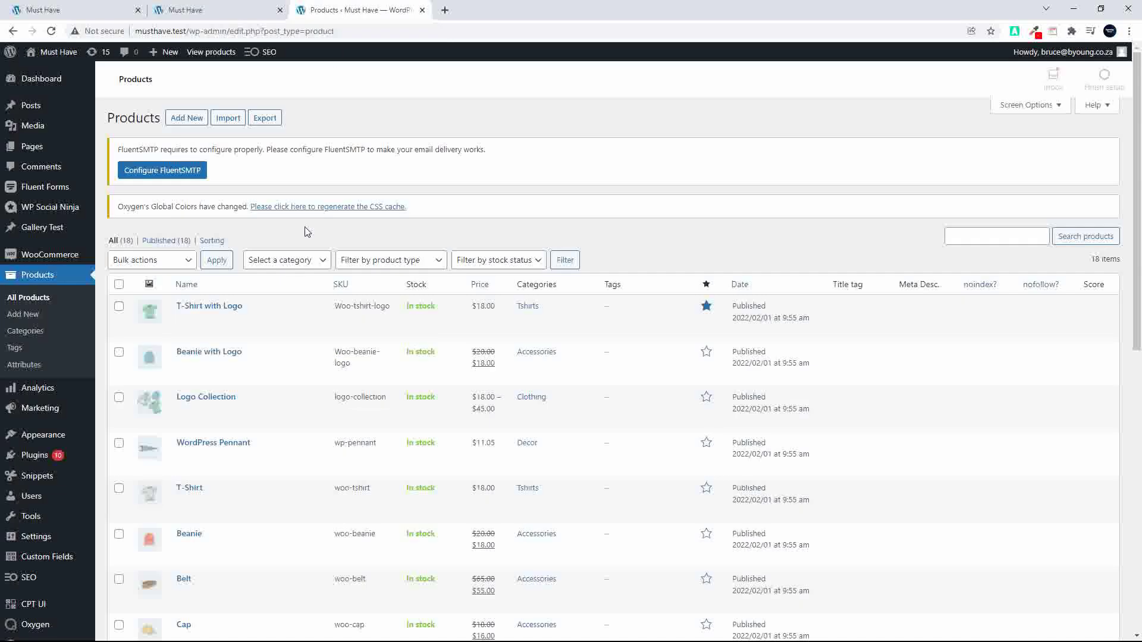
pyautogui.scroll(-4, 270, 333)
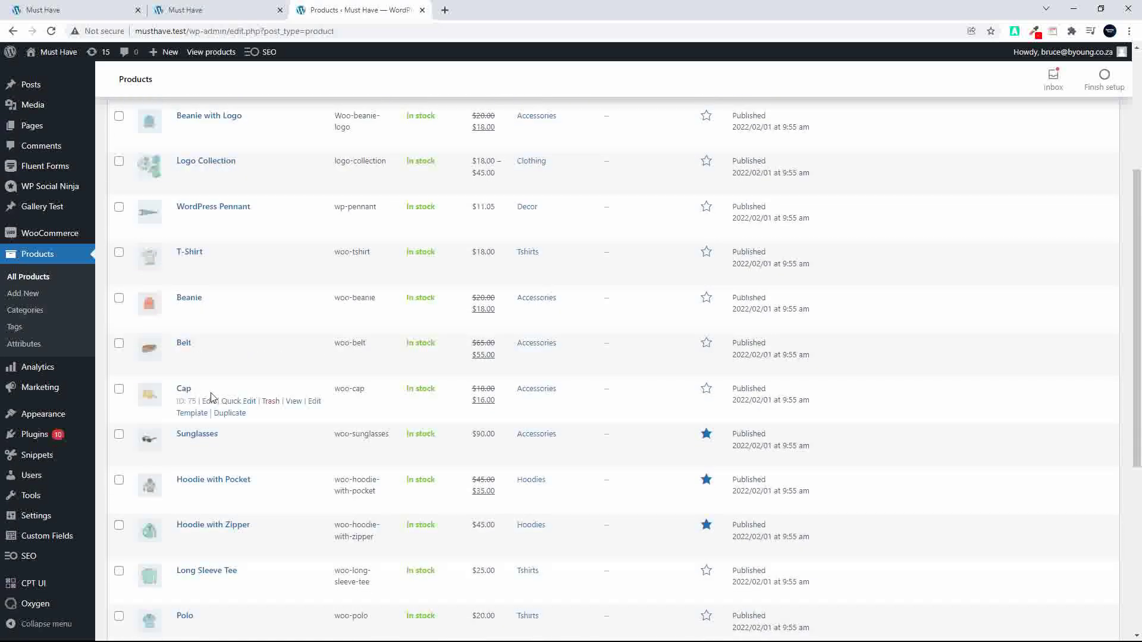
pyautogui.click(237, 403)
pyautogui.scroll(-2, 267, 428)
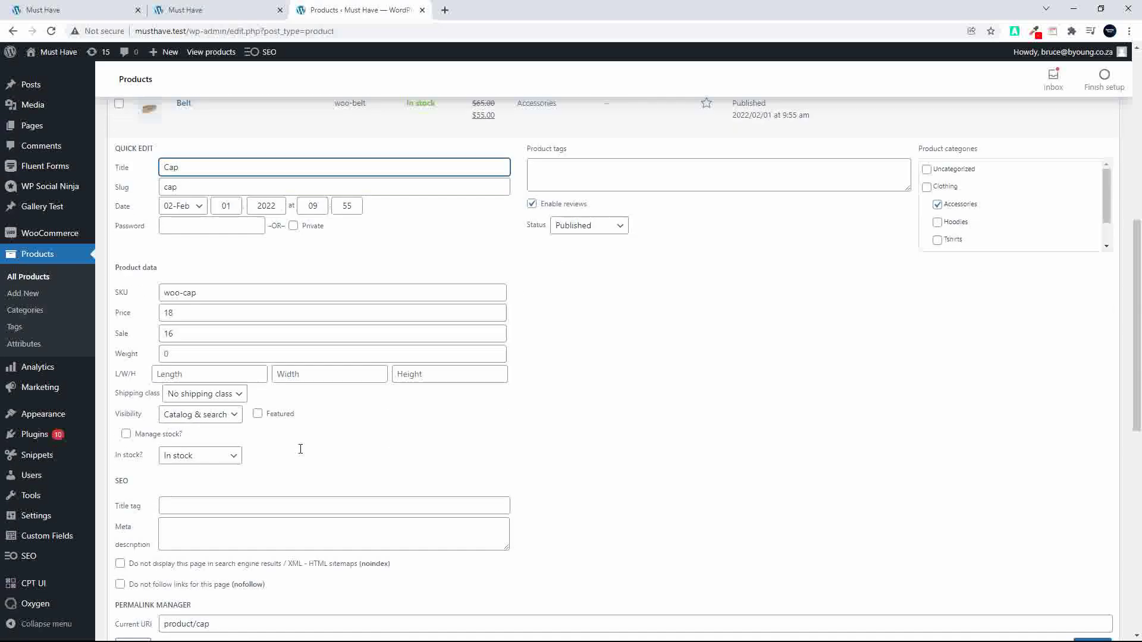
pyautogui.click(257, 414)
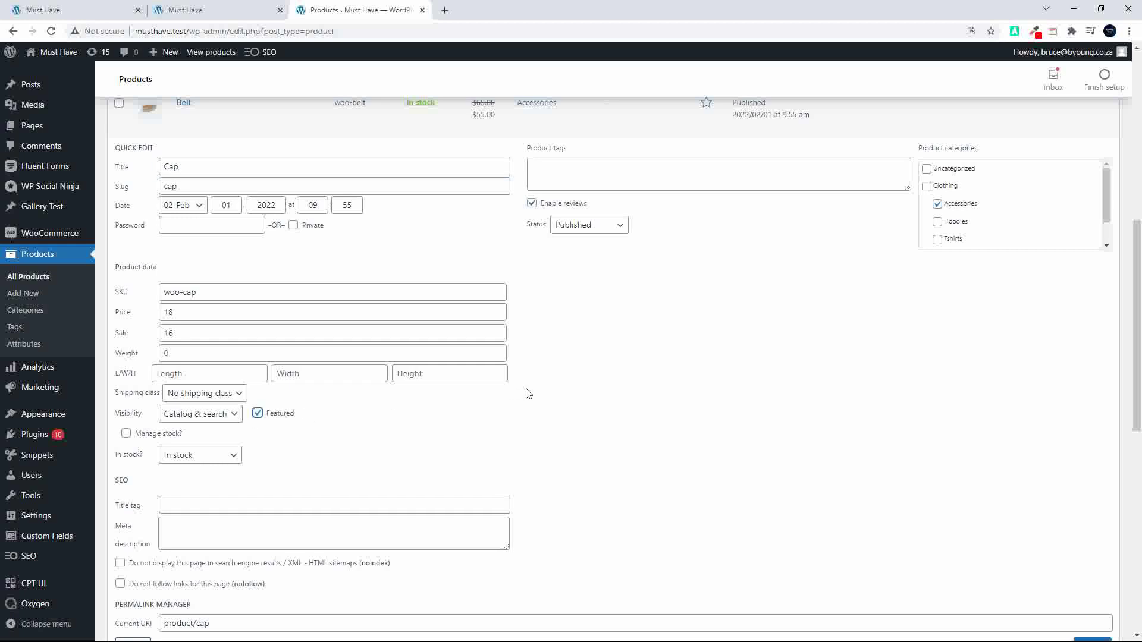
pyautogui.scroll(-3, 526, 393)
pyautogui.click(1091, 455)
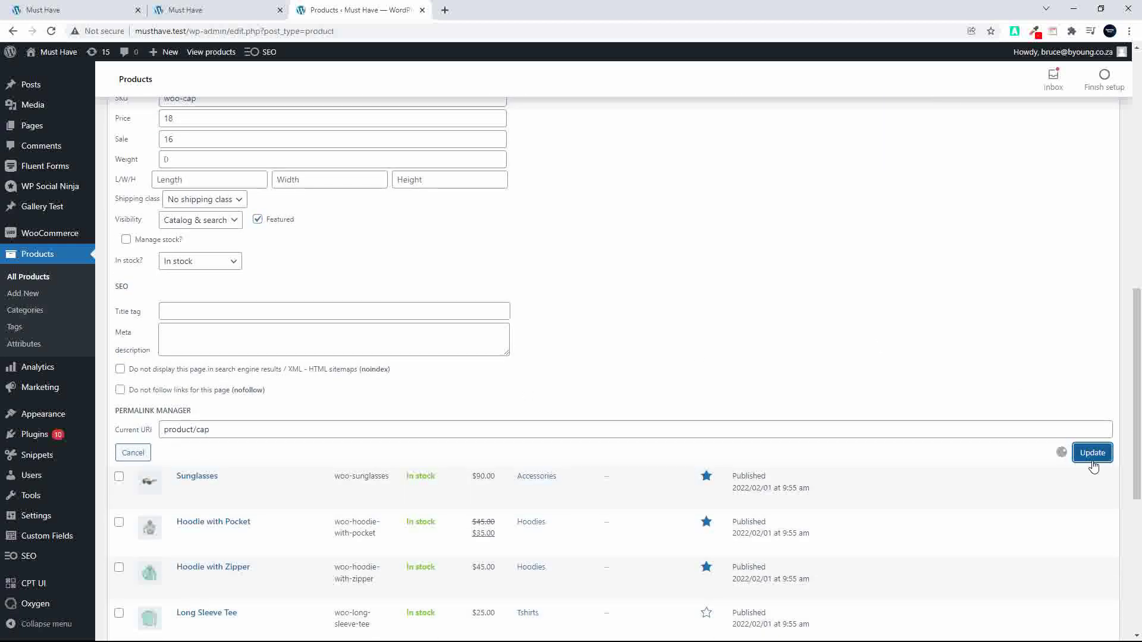
# - Reload the storefront home page so Cap appears in the product grid
pyautogui.click(213, 10)
pyautogui.click(173, 31)
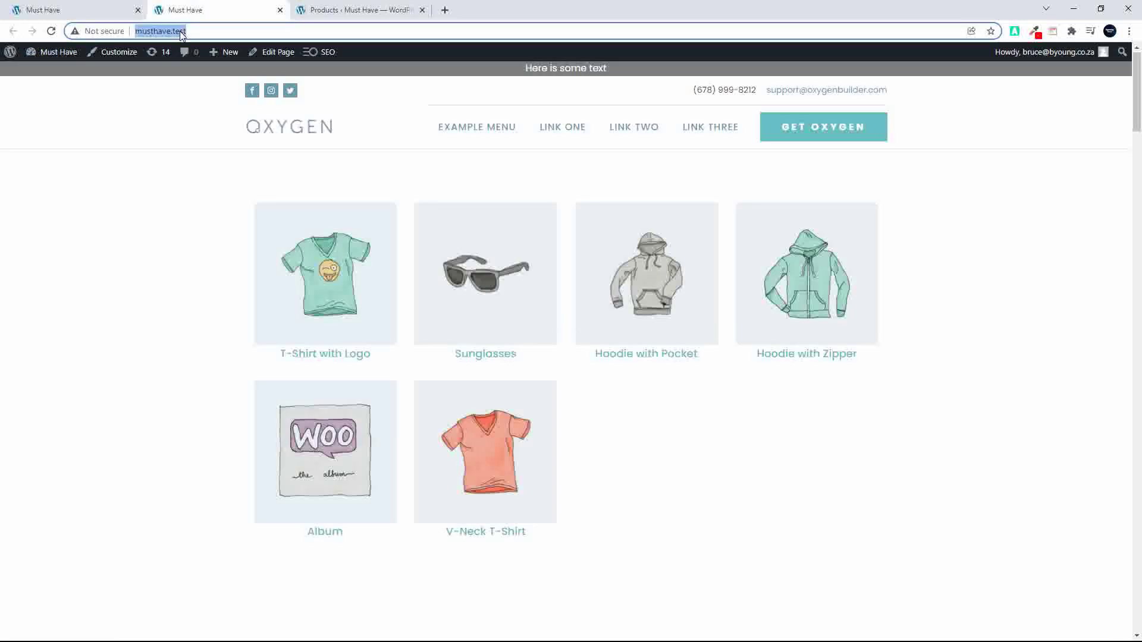
pyautogui.press('Return')
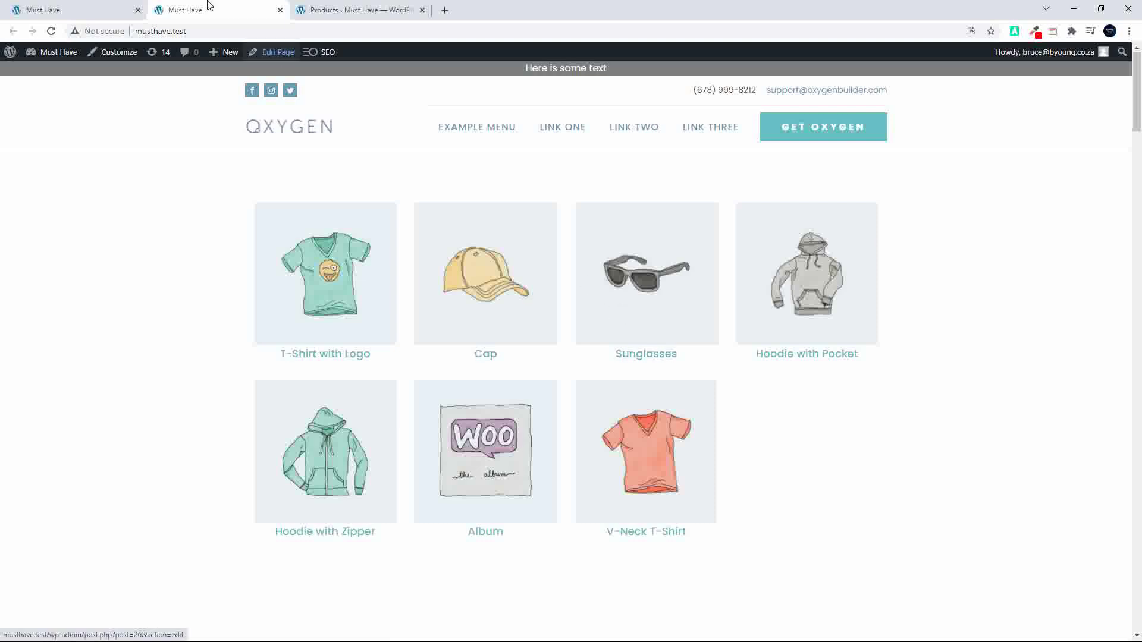
# - Remove the Featured flag from Sunglasses with Quick Edit and save it
pyautogui.click(326, 10)
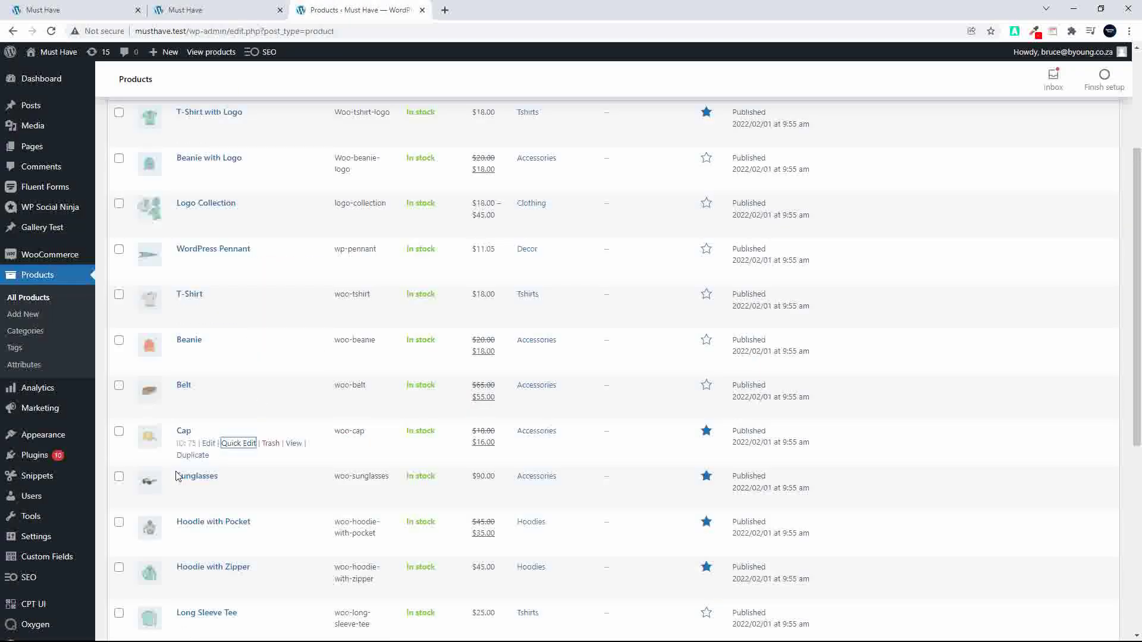
pyautogui.click(241, 489)
pyautogui.scroll(-5, 243, 489)
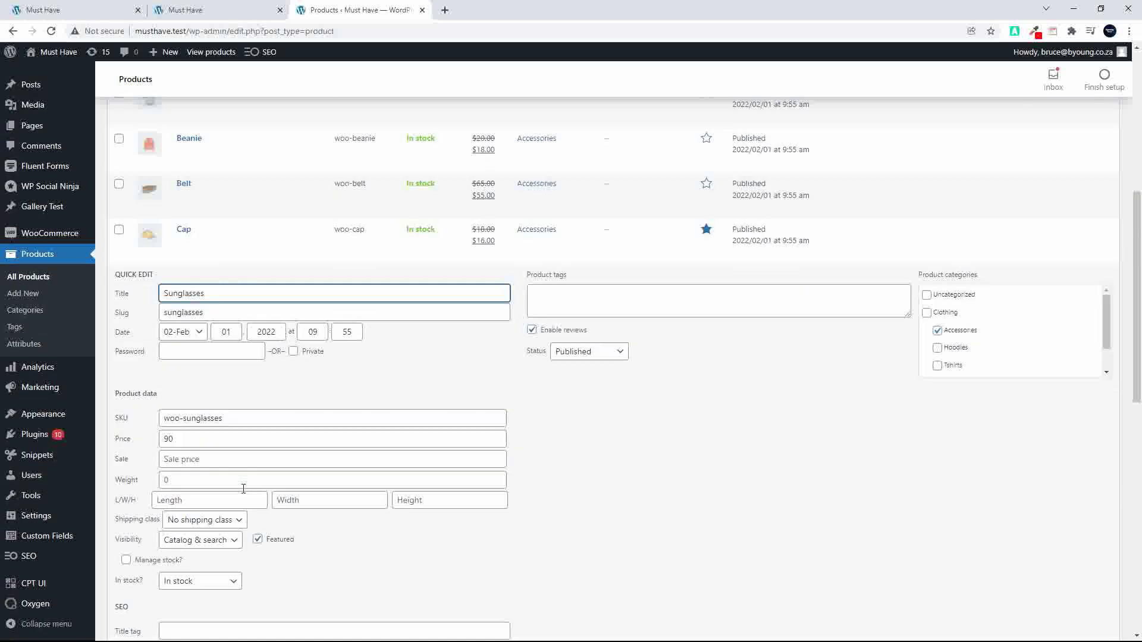
pyautogui.click(258, 419)
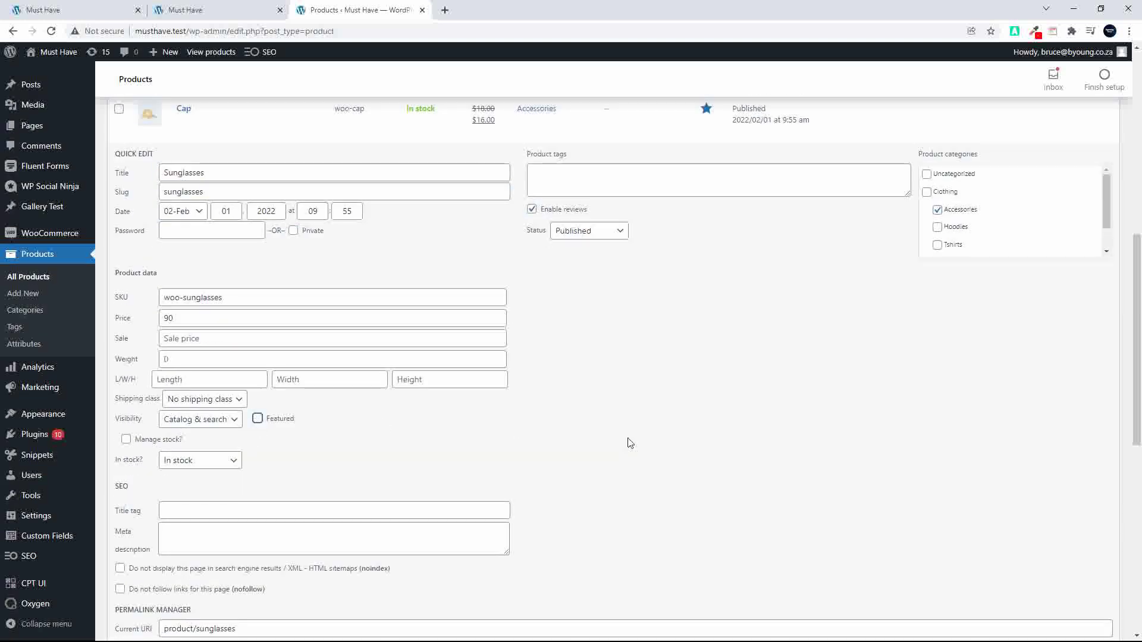
pyautogui.scroll(-3, 747, 497)
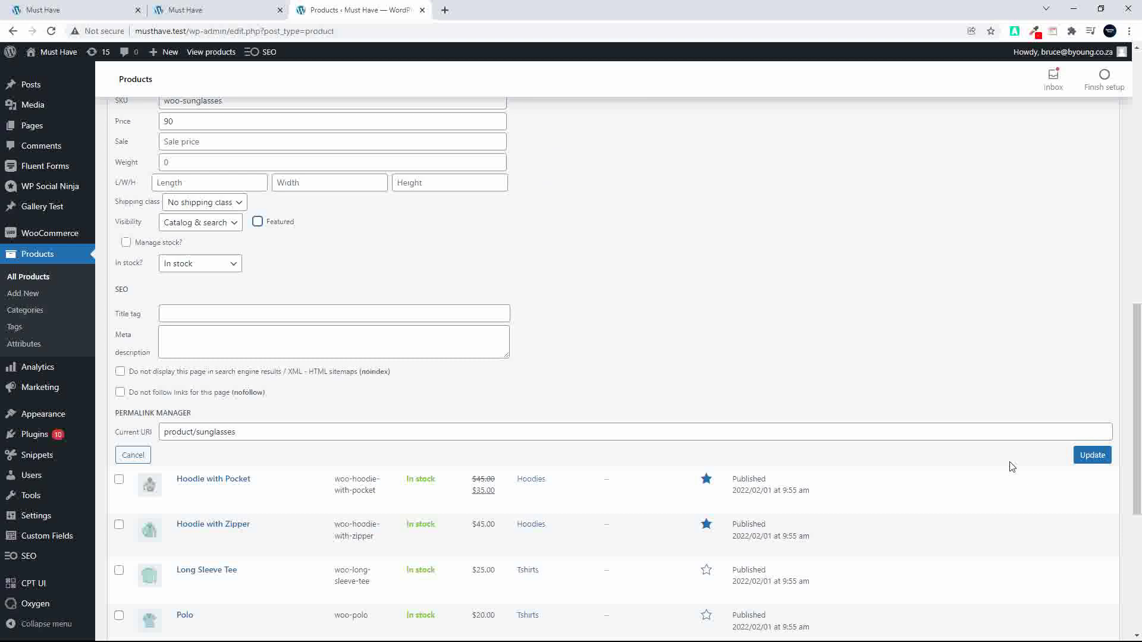
pyautogui.click(1092, 484)
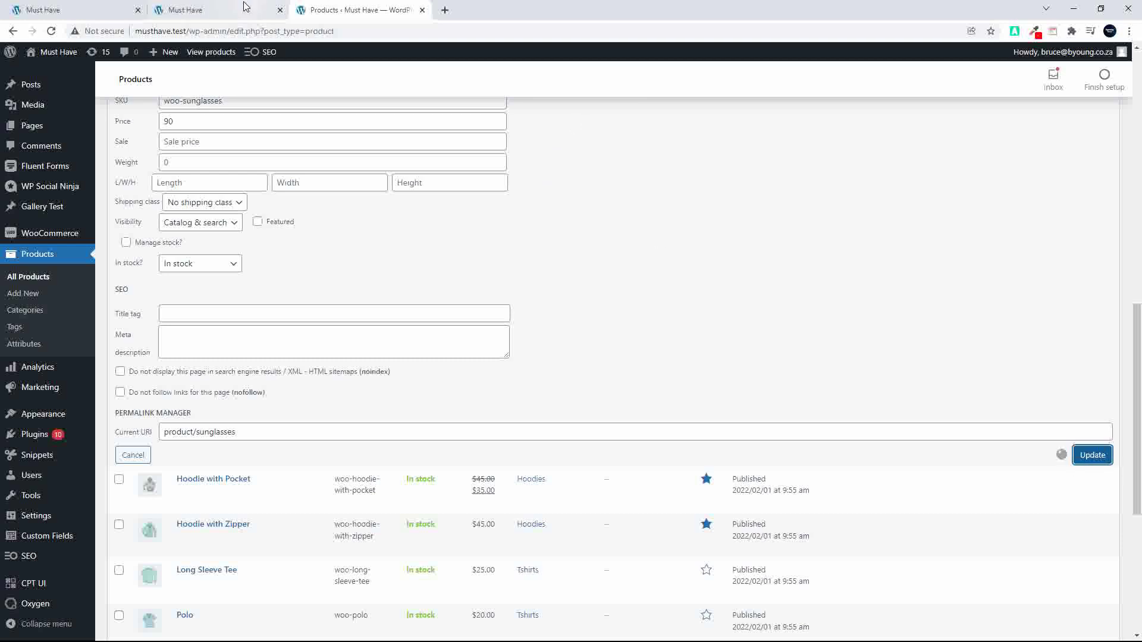
# - Reload the storefront home page so the grid shows six products without Sunglasses
pyautogui.click(220, 10)
pyautogui.click(217, 28)
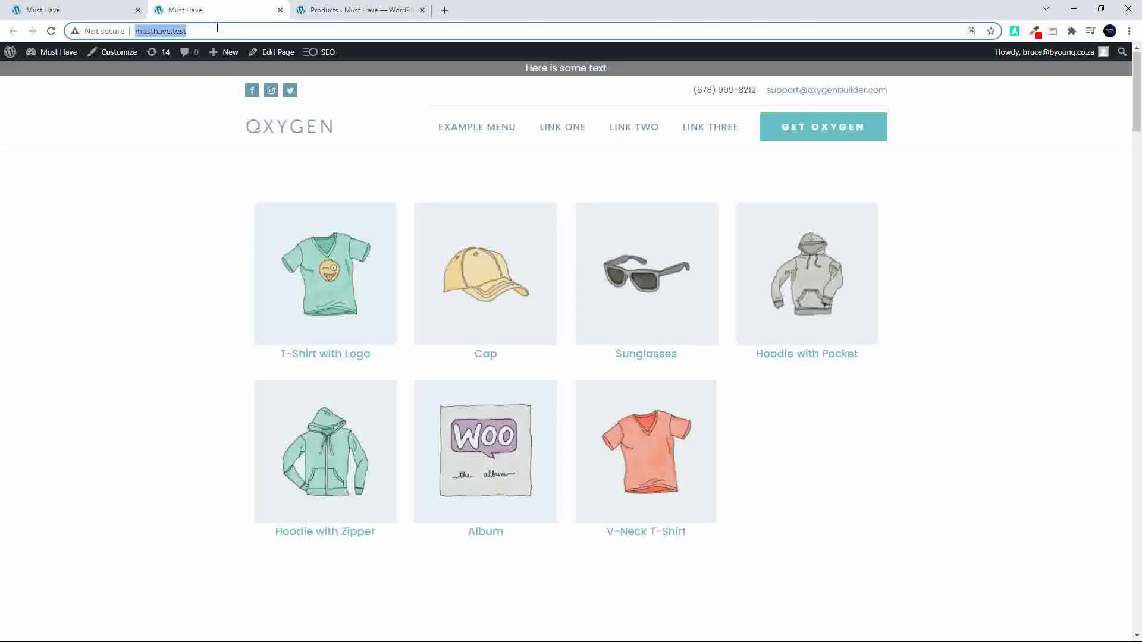
pyautogui.press('Return')
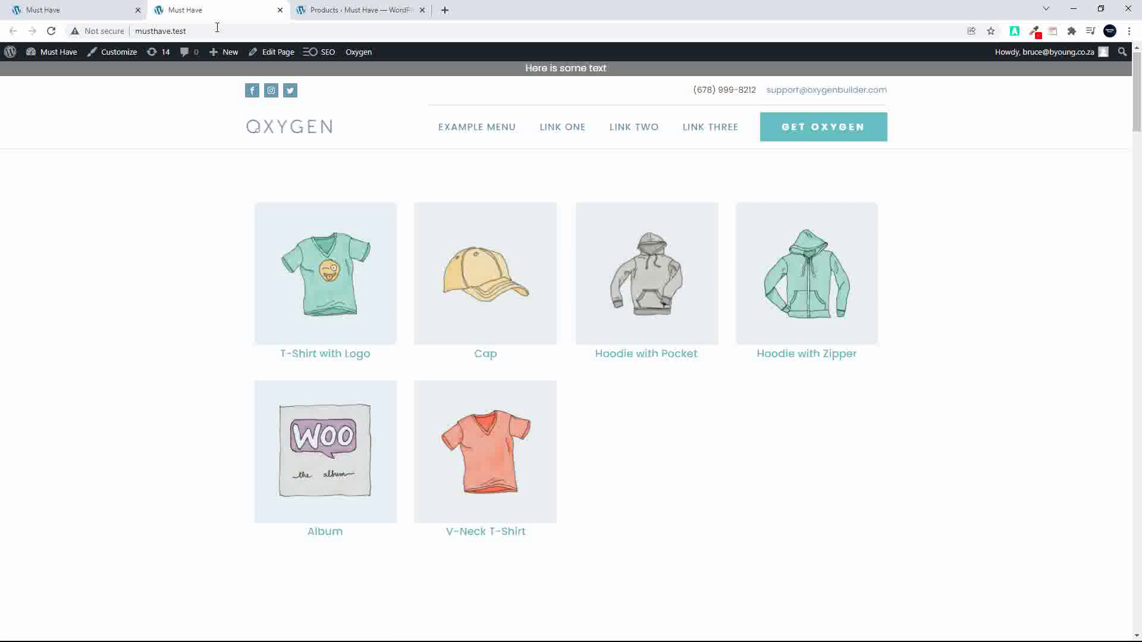
# - Open the repeater's advanced query and inspect its product_visibility featured tax_query and no_found_rows parameters
pyautogui.click(51, 10)
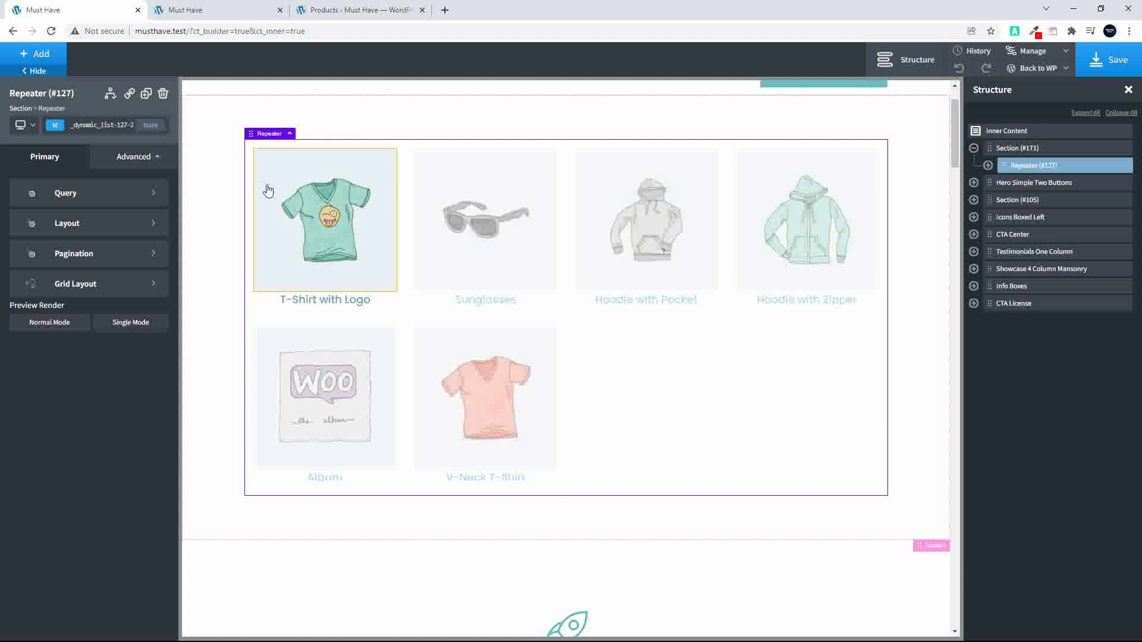
pyautogui.click(129, 195)
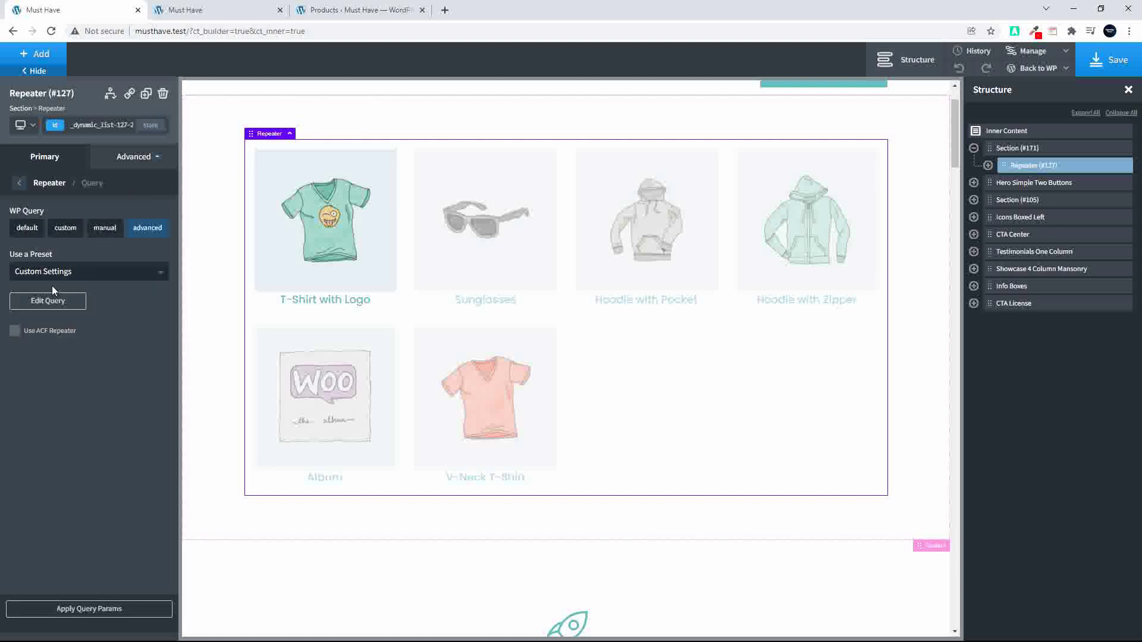
pyautogui.click(49, 301)
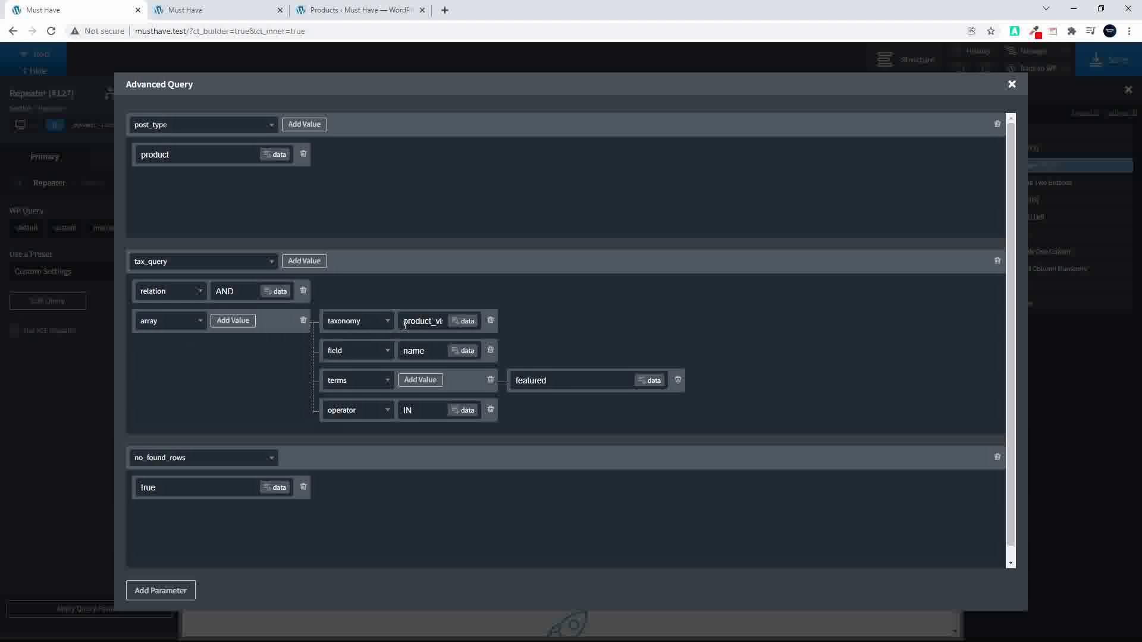
pyautogui.moveTo(402, 324); pyautogui.dragTo(464, 327)
pyautogui.click(420, 355)
pyautogui.scroll(-1, 181, 487)
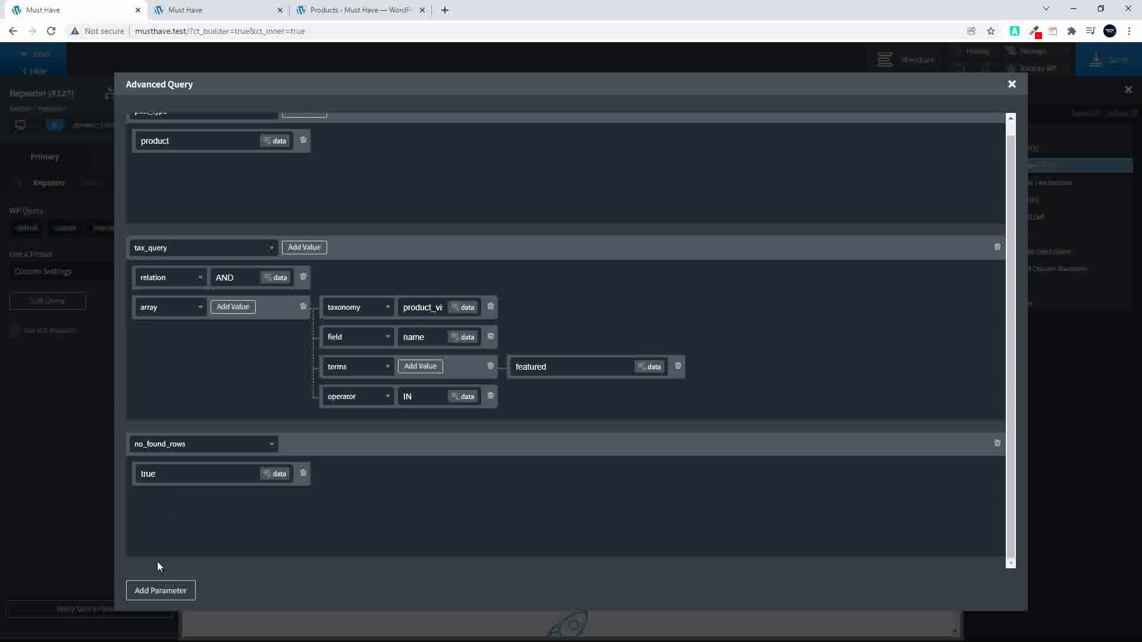
# - Add a posts_per_page parameter with value 4 to the repeater's advanced query
pyautogui.click(156, 591)
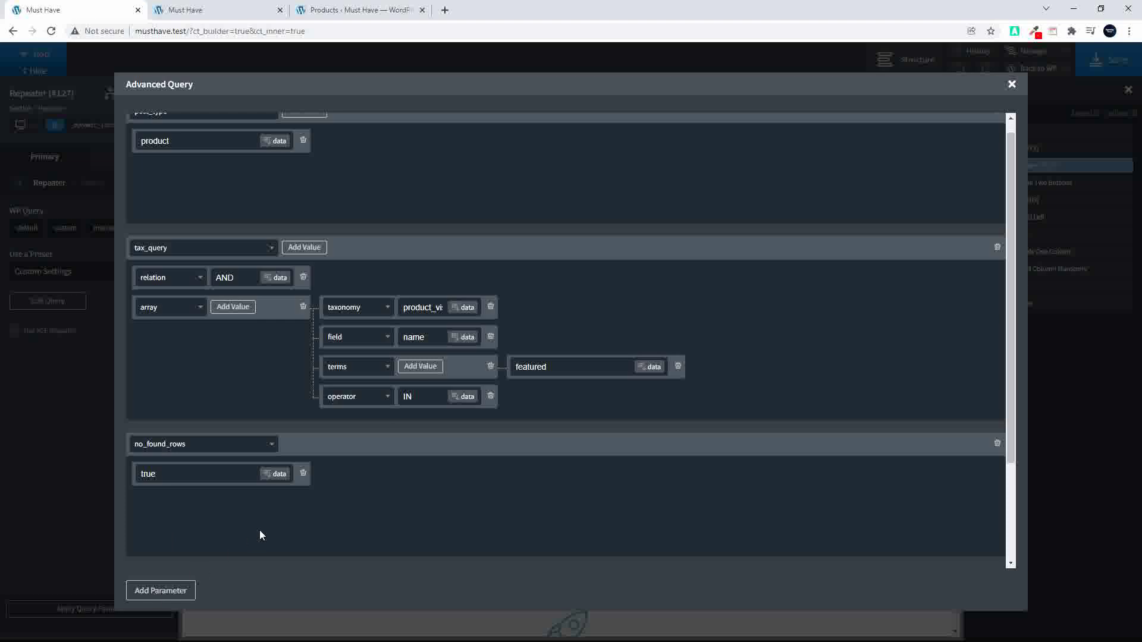
pyautogui.scroll(-3, 259, 530)
pyautogui.click(255, 454)
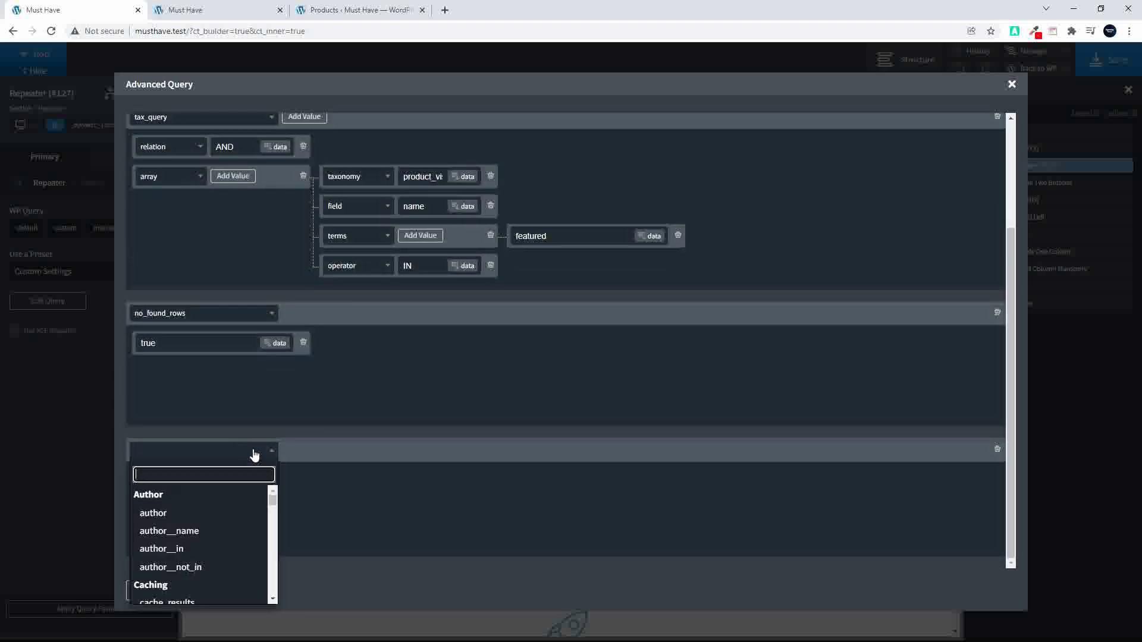
pyautogui.write('posts')
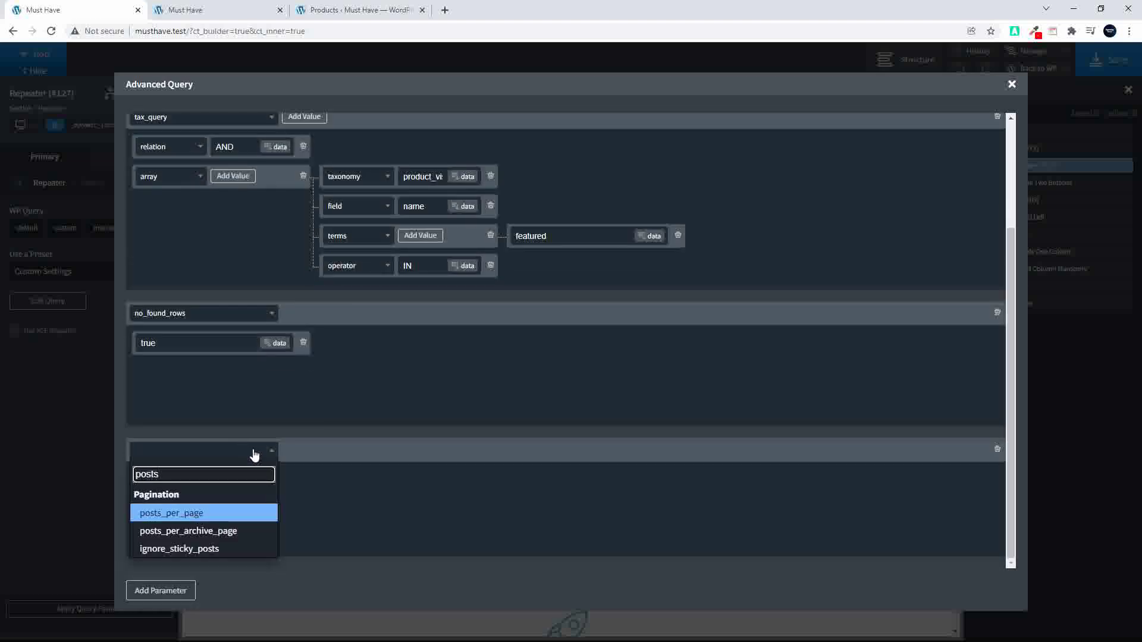
pyautogui.click(192, 514)
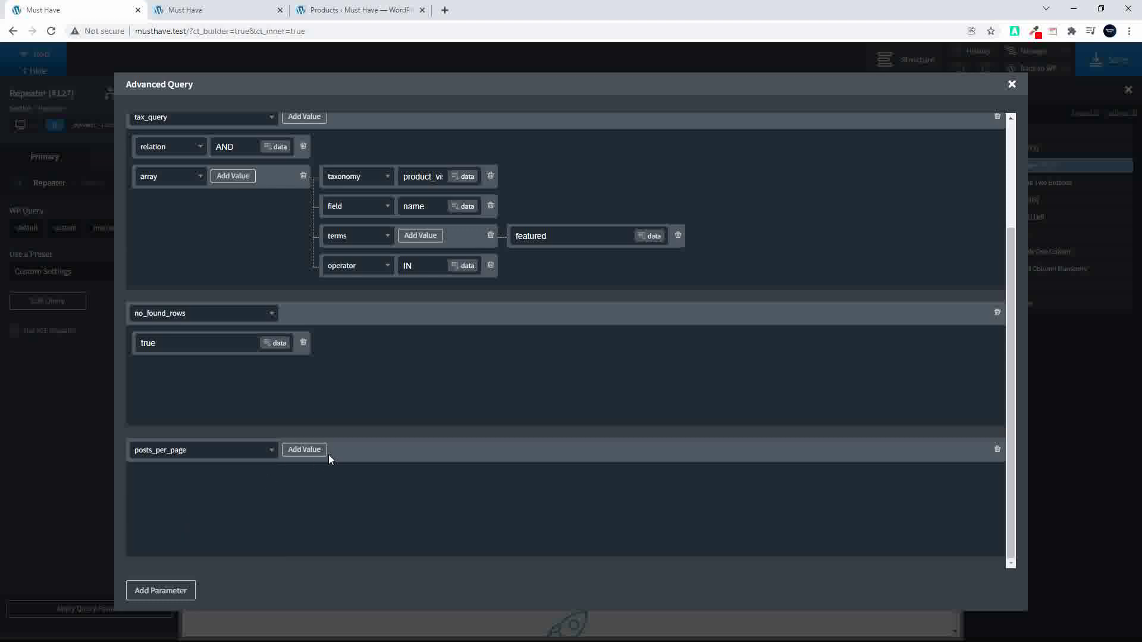
pyautogui.click(308, 452)
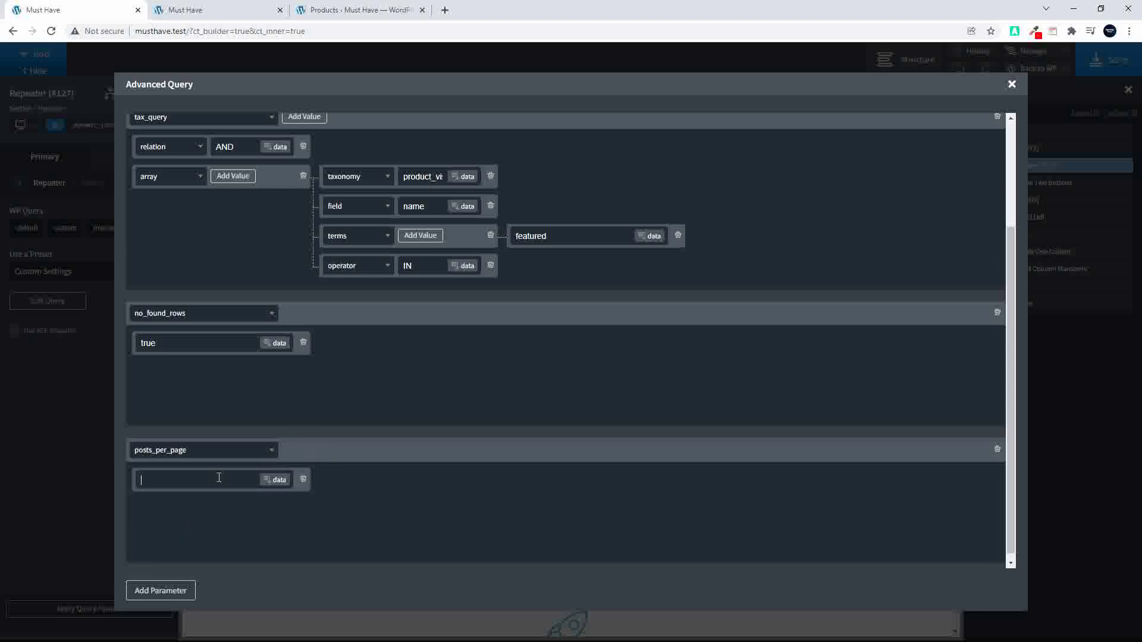
pyautogui.write('4')
# - Close the query editor and reload the storefront to see only four featured products
pyautogui.click(1011, 85)
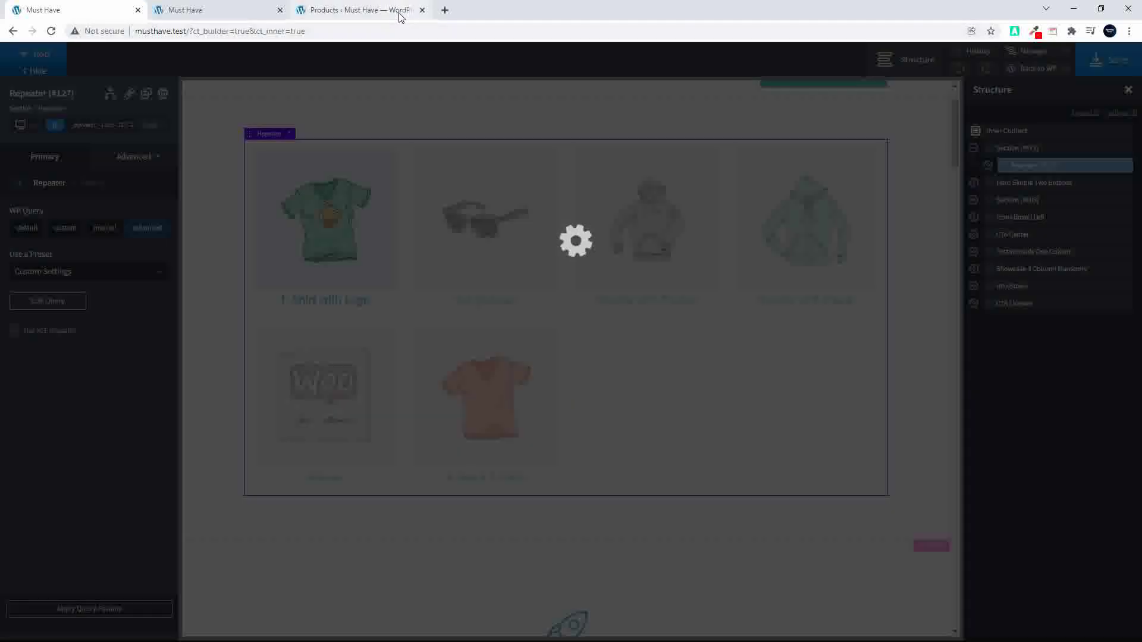
pyautogui.click(372, 10)
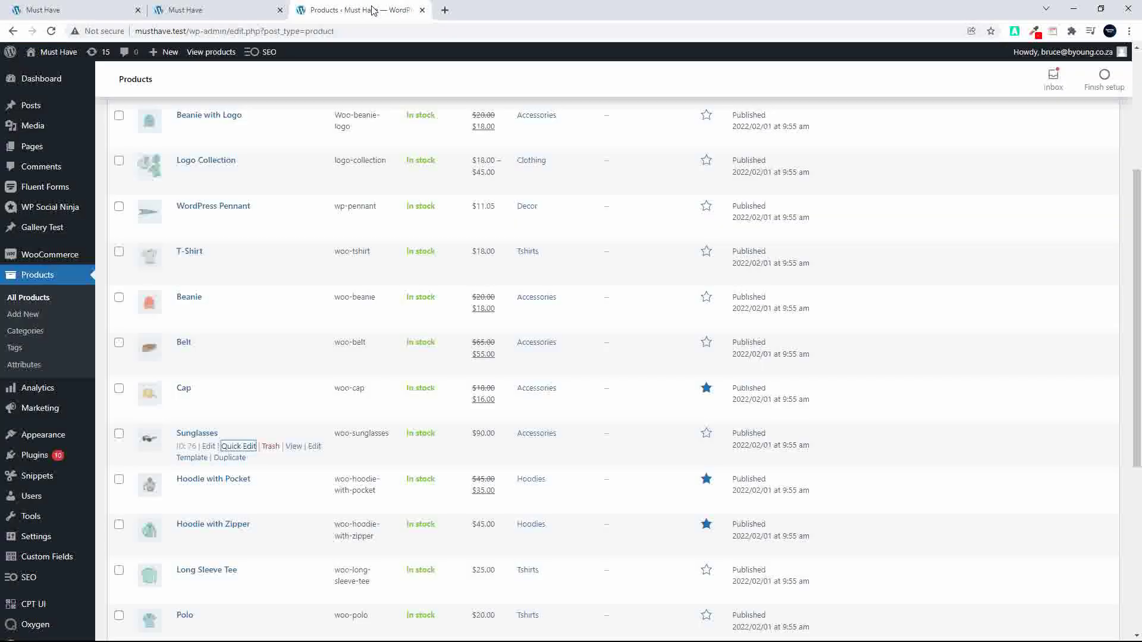
pyautogui.click(223, 12)
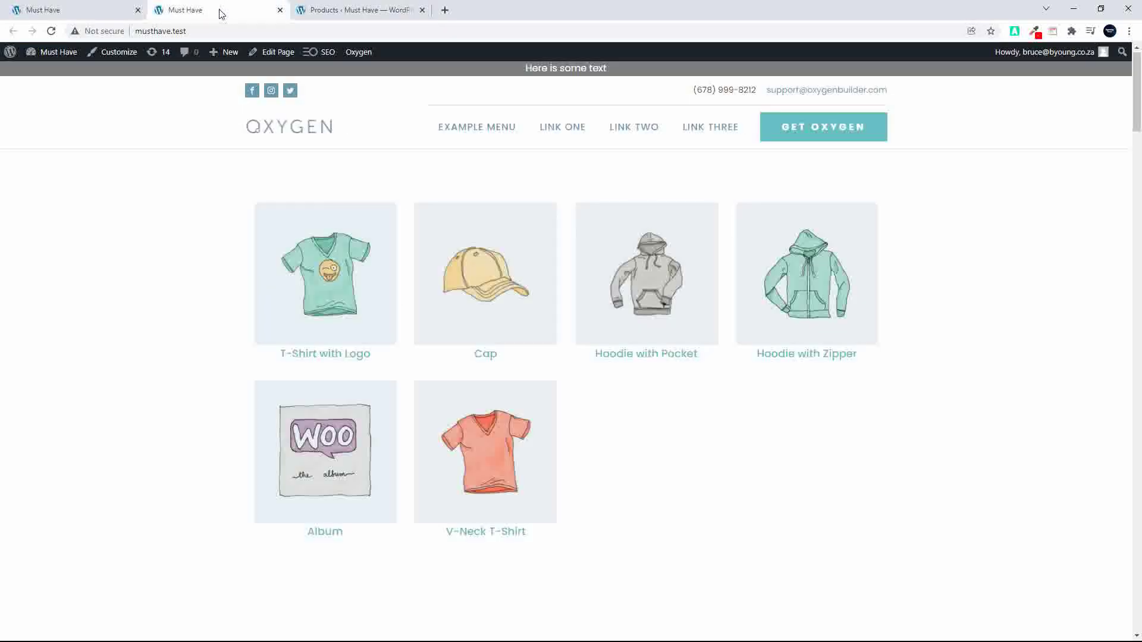
pyautogui.click(52, 31)
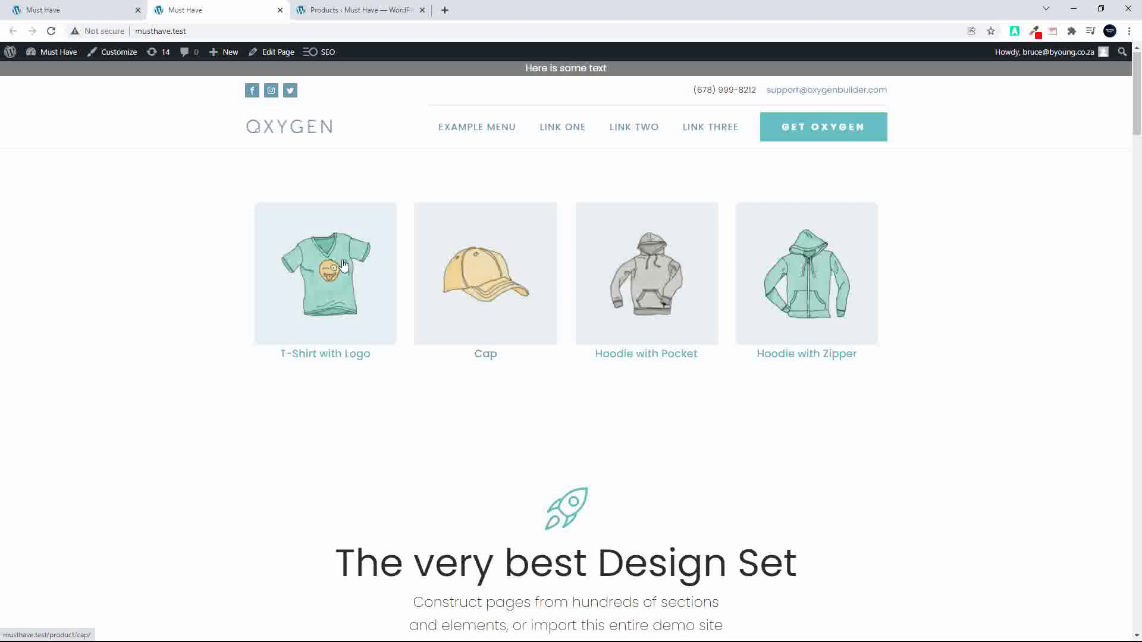
# - Add an orderby parameter with value title to the repeater's advanced query
pyautogui.click(90, 11)
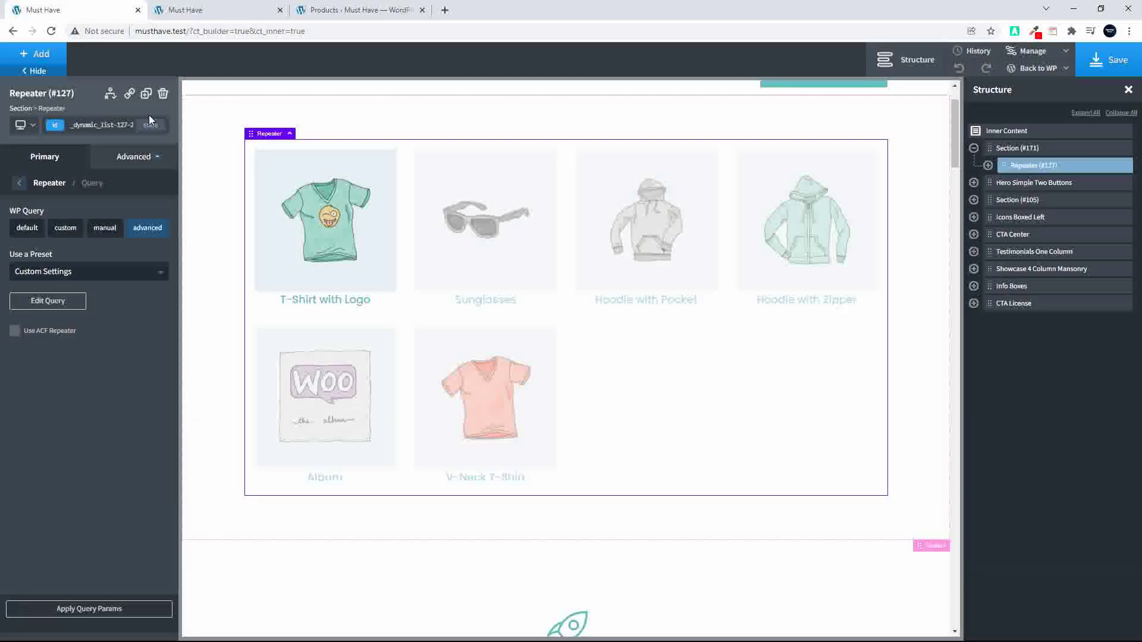
pyautogui.click(52, 301)
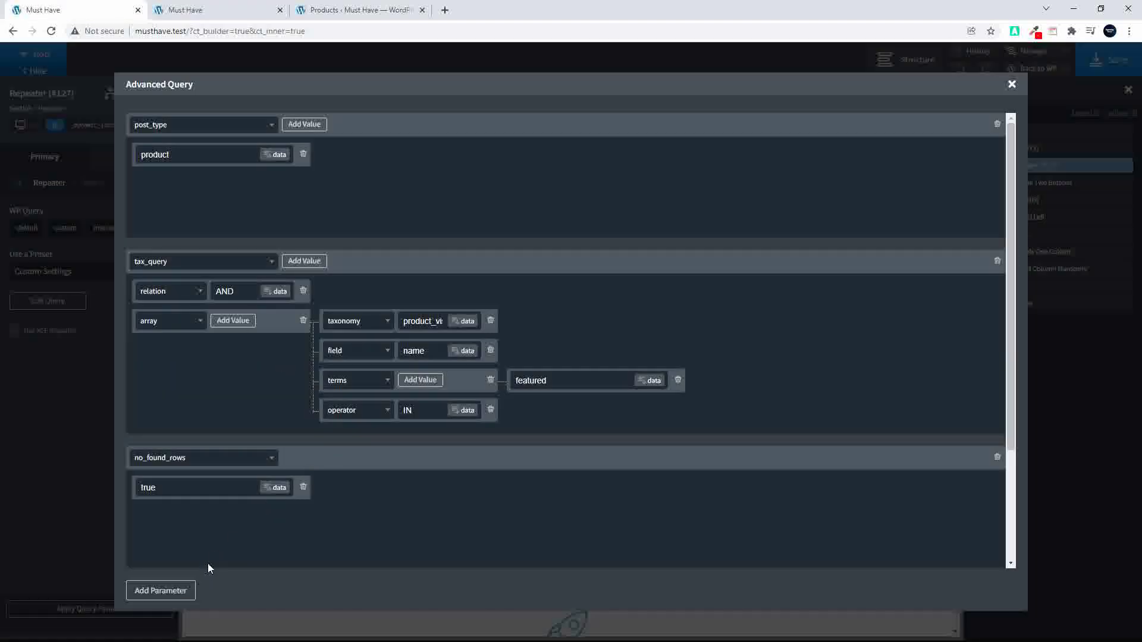
pyautogui.scroll(-3, 226, 539)
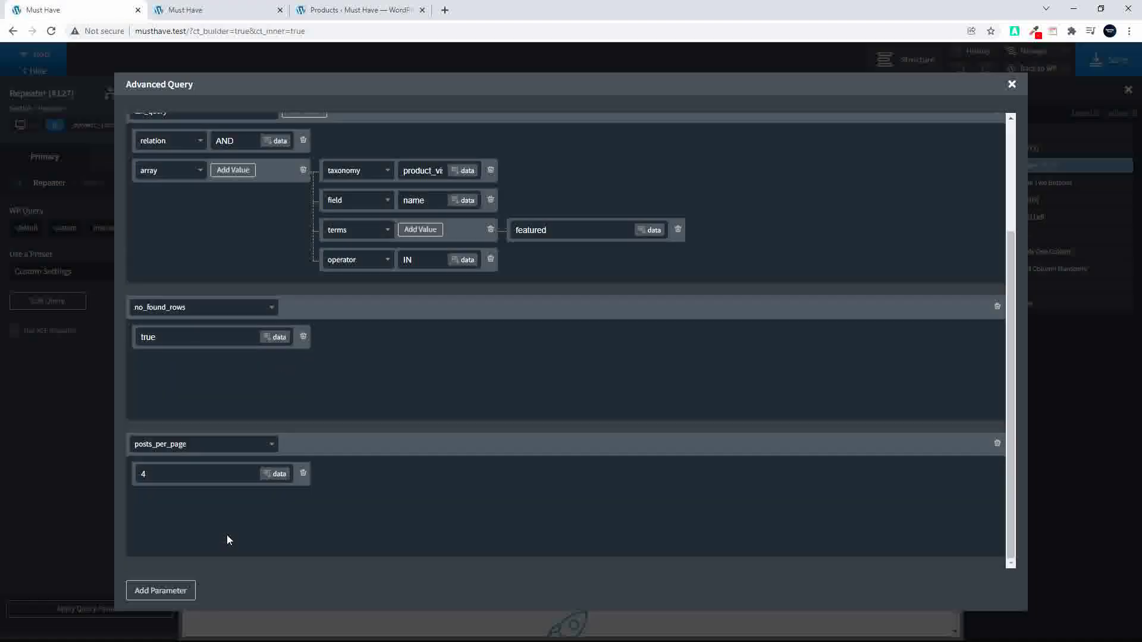
pyautogui.click(163, 593)
pyautogui.scroll(-2, 244, 527)
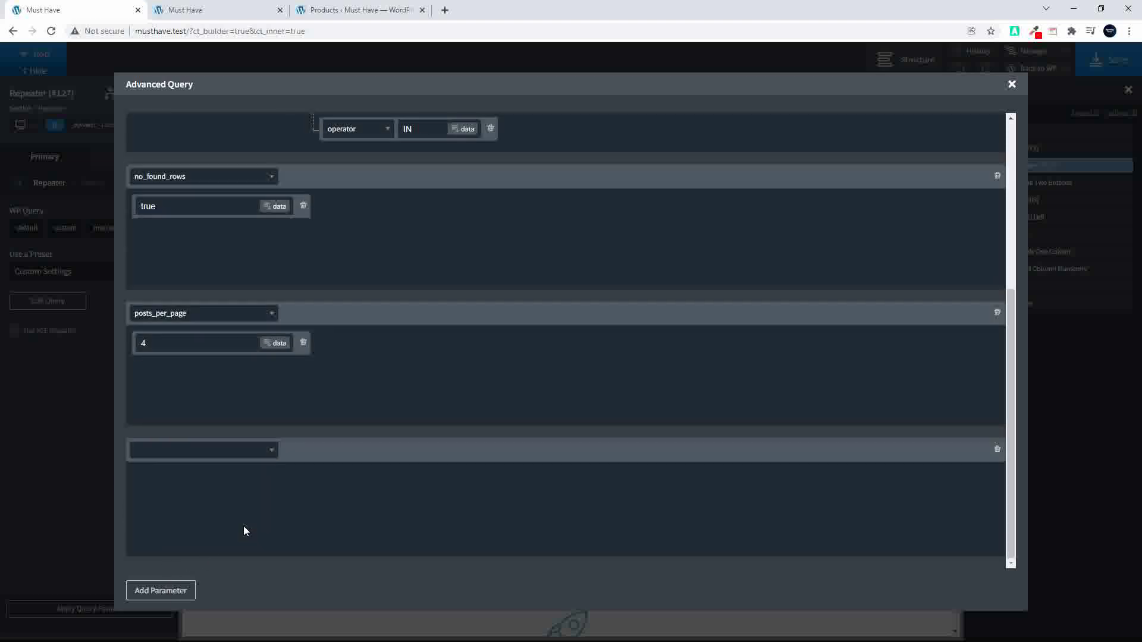
pyautogui.click(238, 458)
pyautogui.write('order')
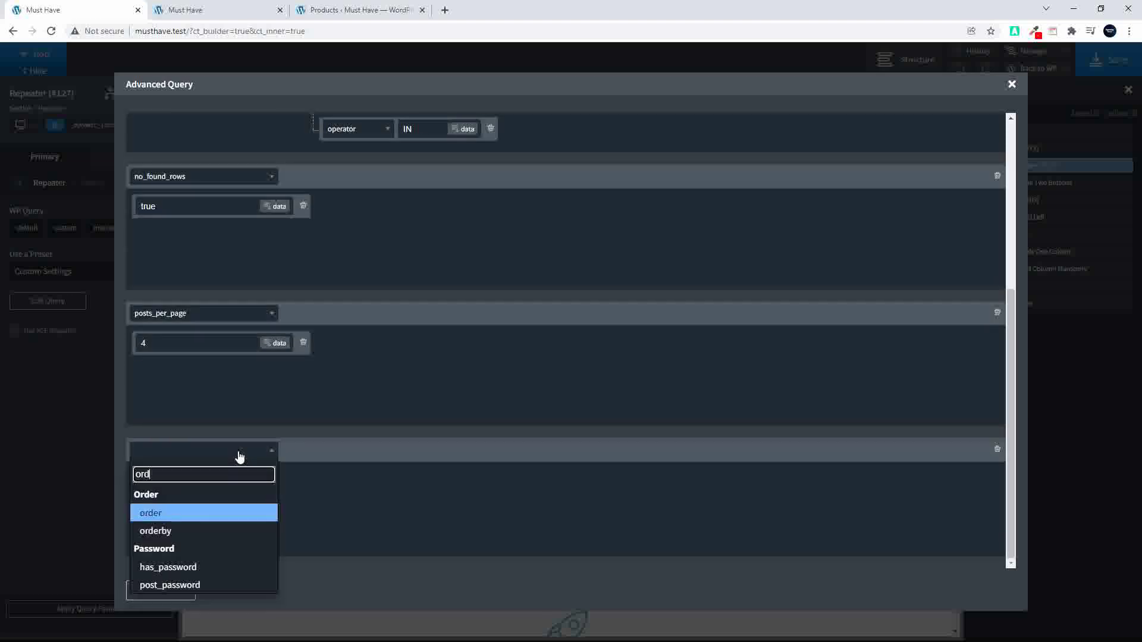
pyautogui.click(179, 538)
pyautogui.click(308, 453)
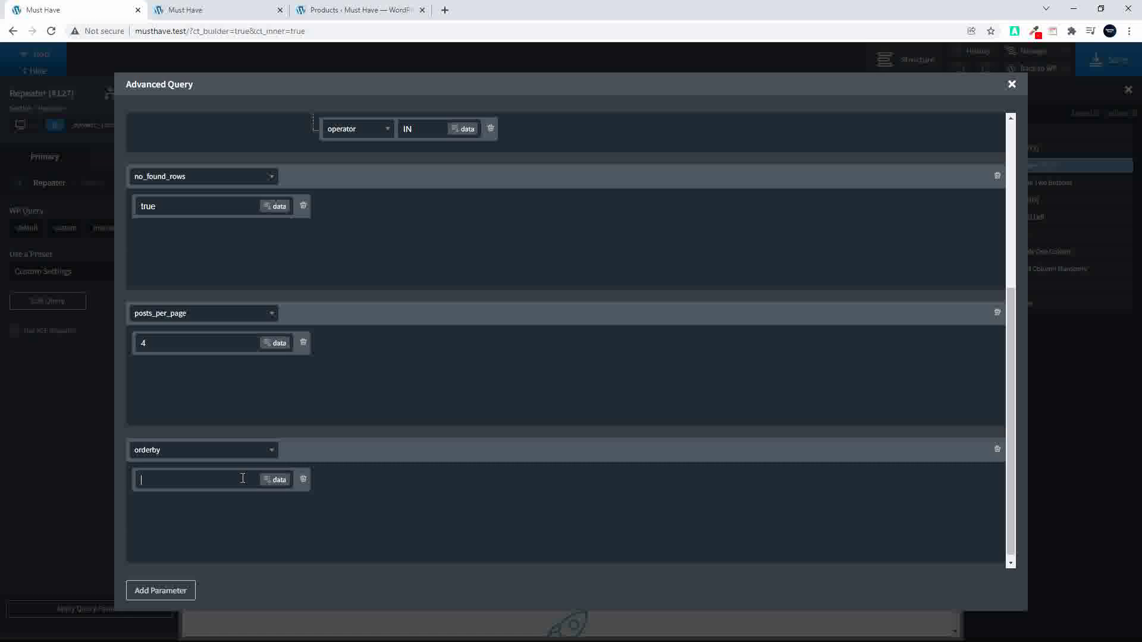
pyautogui.write('title')
# - Add an order parameter with value ASC and apply the query
pyautogui.click(154, 591)
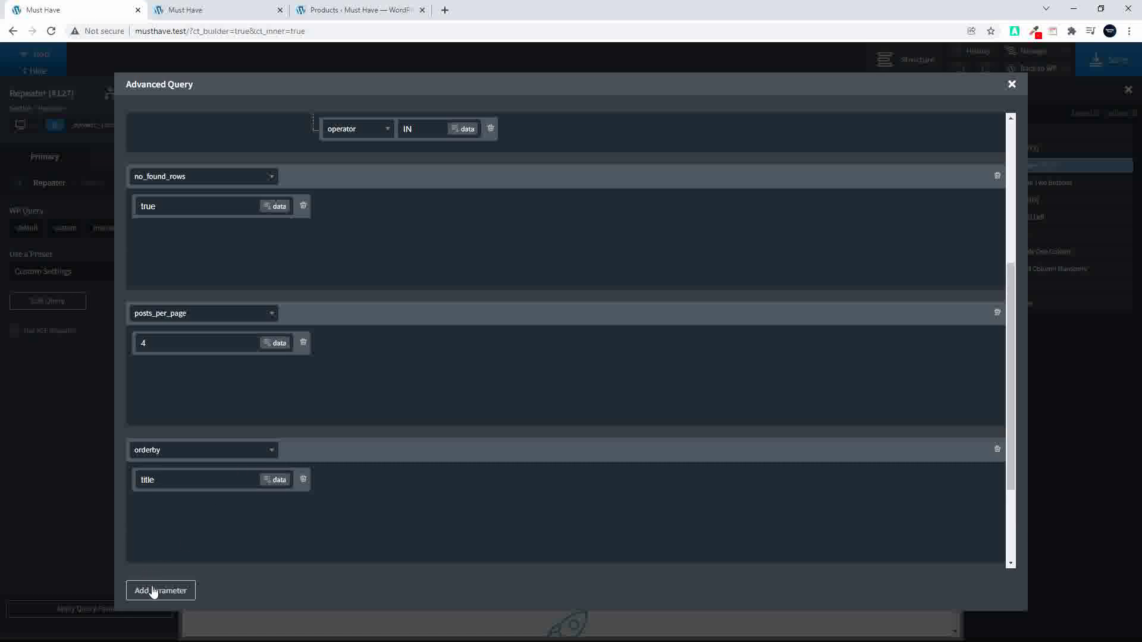
pyautogui.scroll(-3, 204, 533)
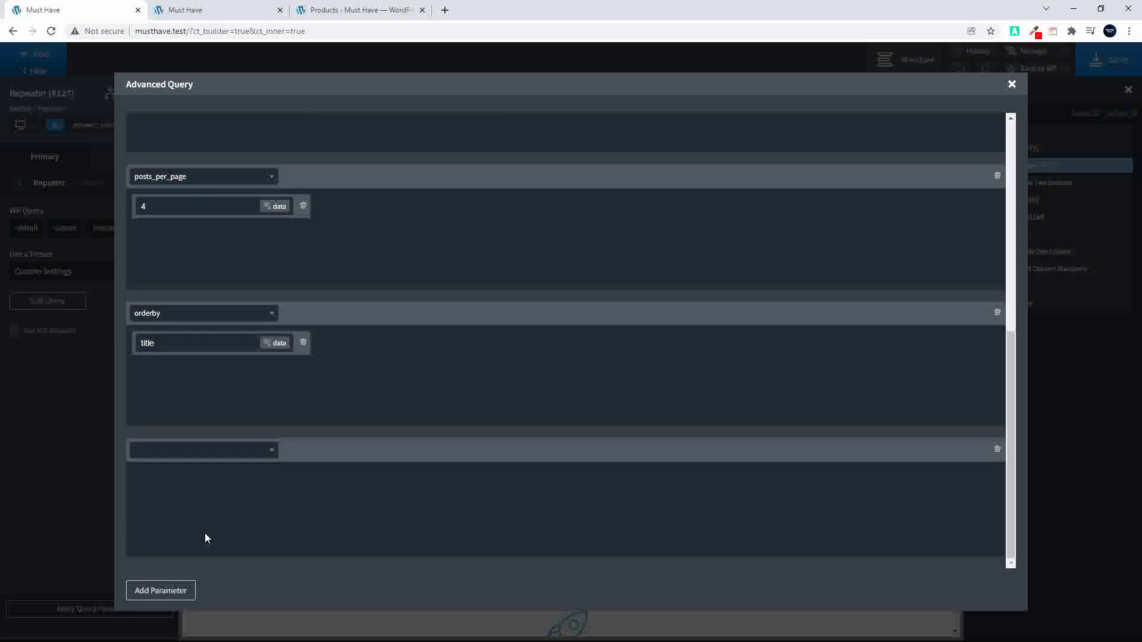
pyautogui.click(247, 454)
pyautogui.write('order')
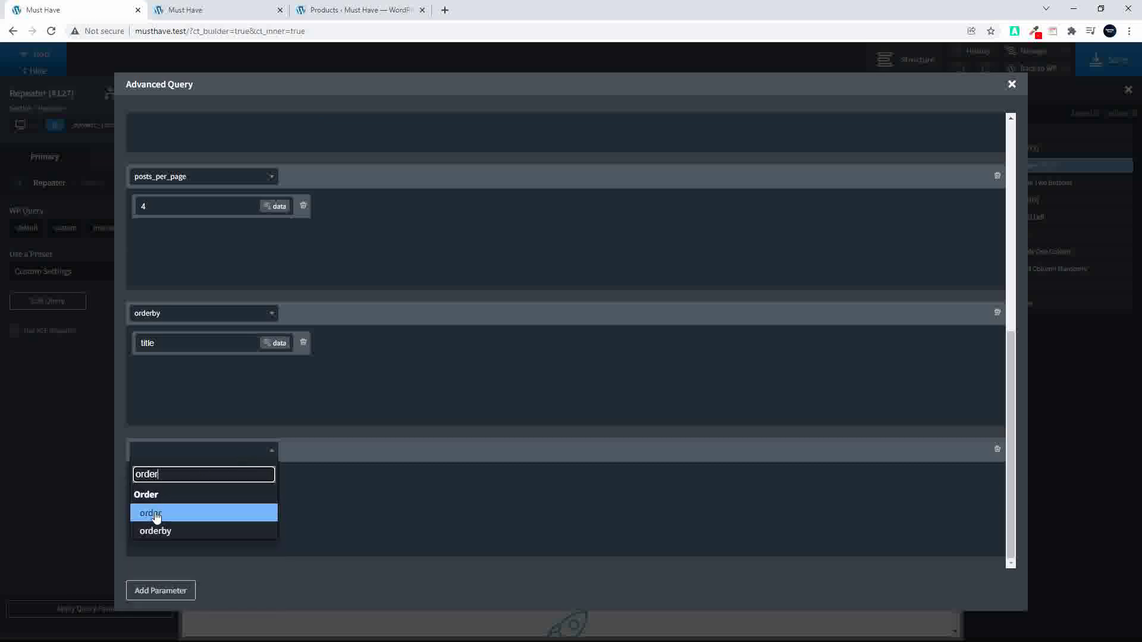
pyautogui.click(156, 514)
pyautogui.click(306, 450)
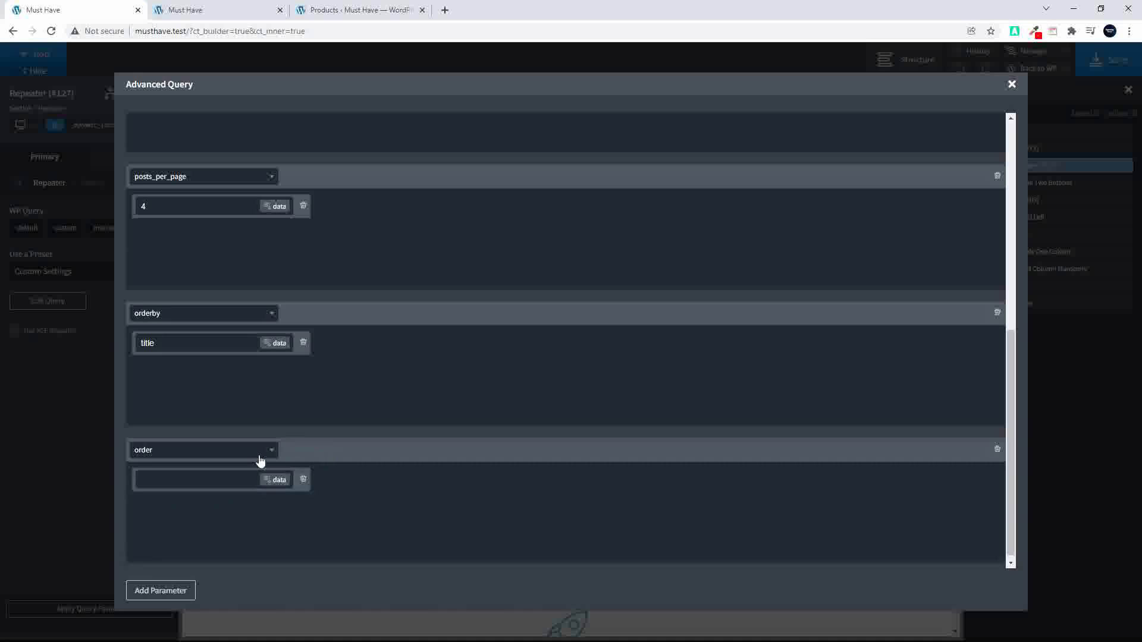
pyautogui.write('ASC')
pyautogui.click(1010, 85)
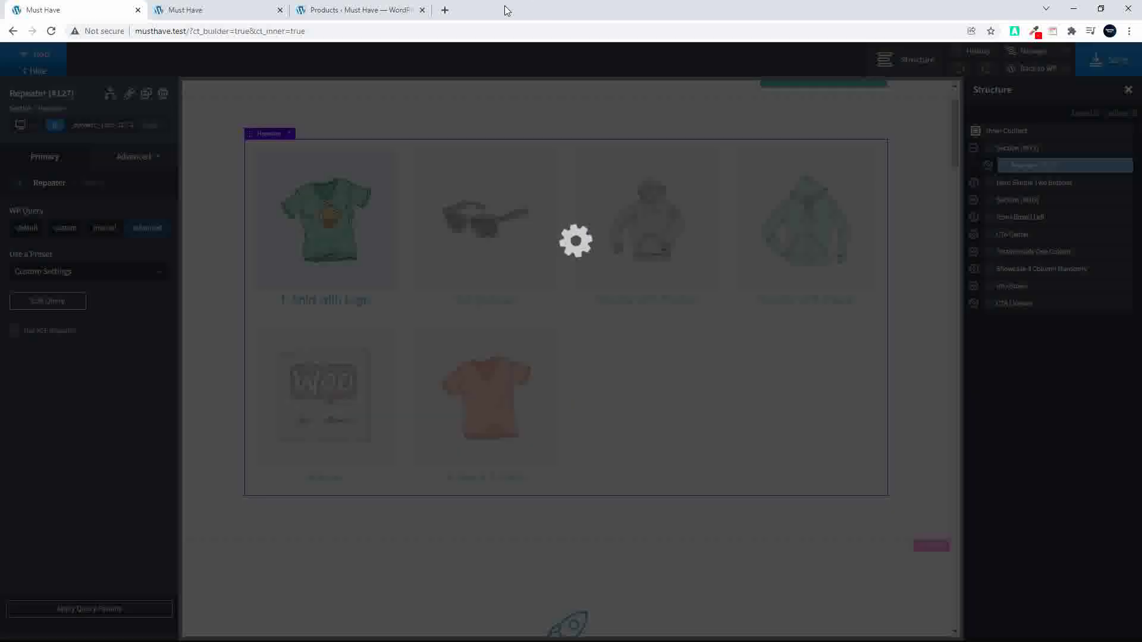
# - Reload the home page to confirm Album, Cap, Hoodie with Pocket, Hoodie with Zipper, then return to the builder
pyautogui.click(189, 10)
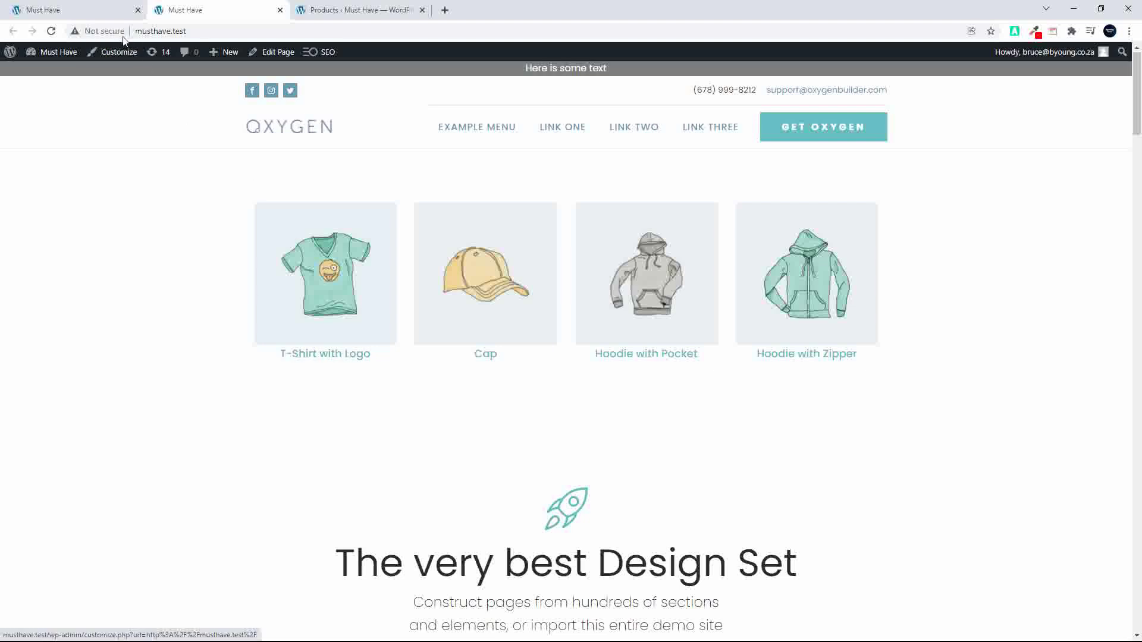
pyautogui.click(184, 33)
pyautogui.press('Return')
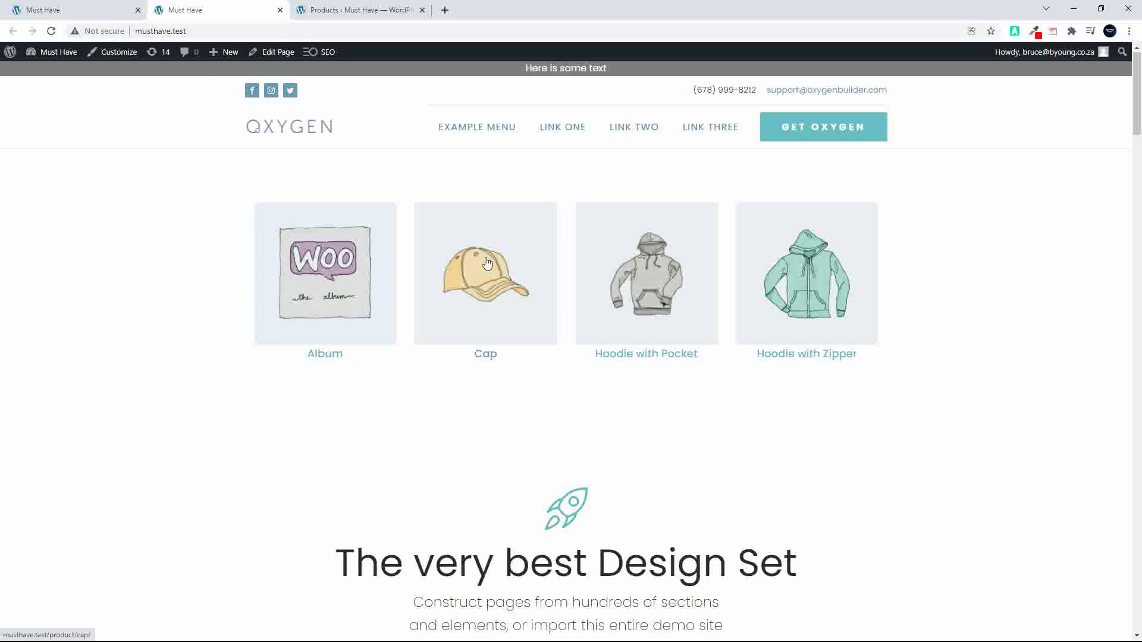
pyautogui.click(71, 10)
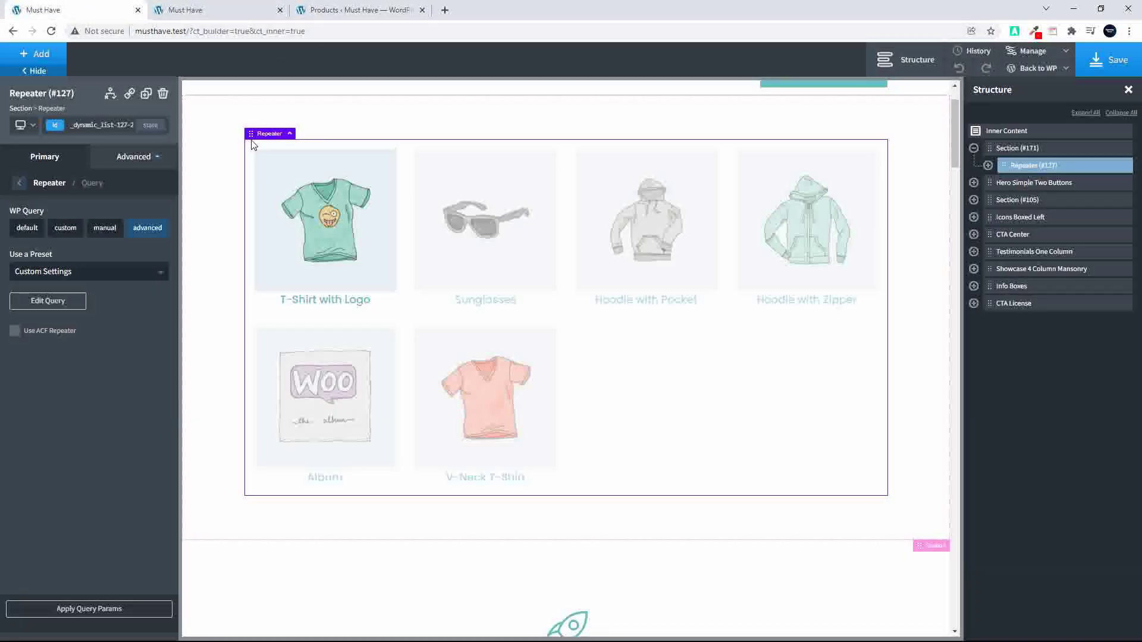
# - Change the query's order value from ASC to DESC and apply it
pyautogui.click(51, 302)
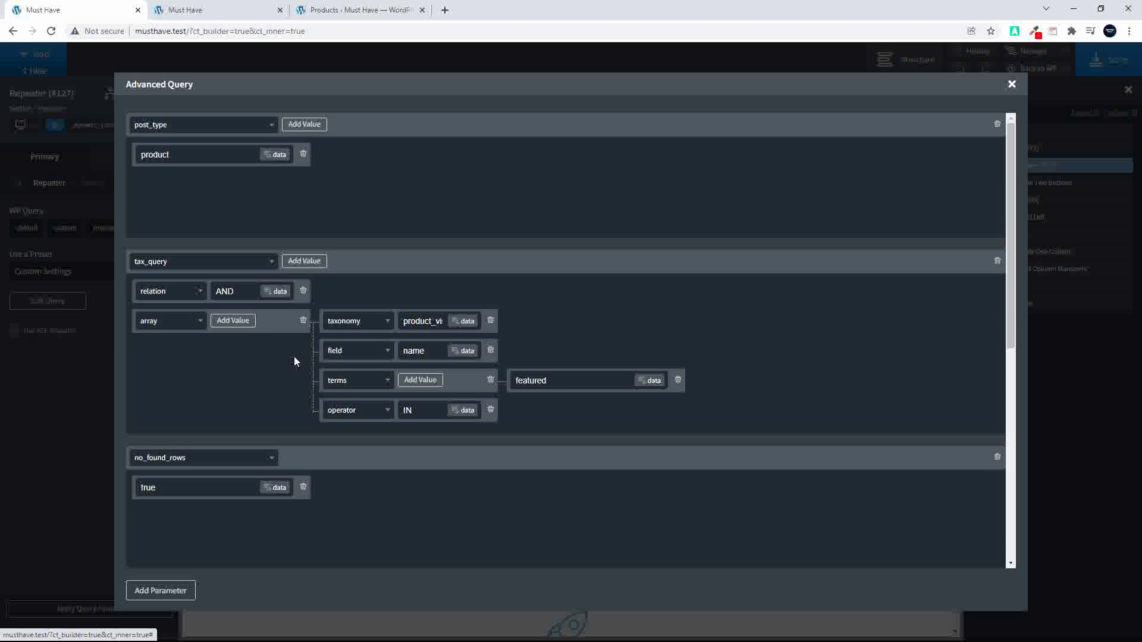
pyautogui.scroll(-7, 353, 420)
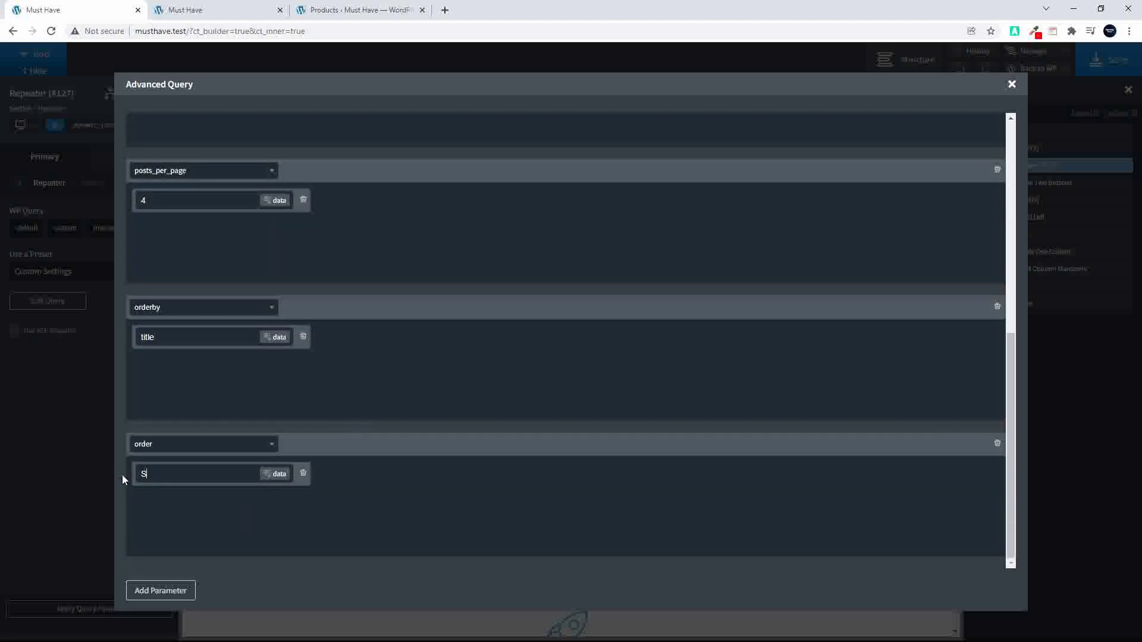
pyautogui.write('ESC')
pyautogui.click(1011, 85)
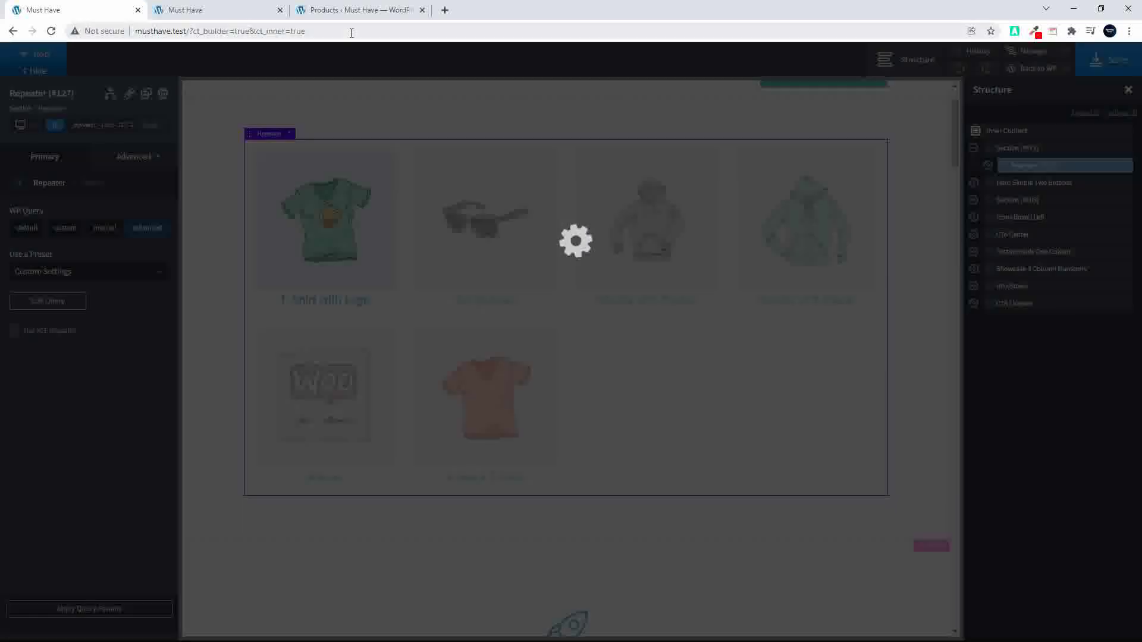
# - Reload the home page to confirm it starts with V-Neck T-Shirt, then return to the builder
pyautogui.click(229, 8)
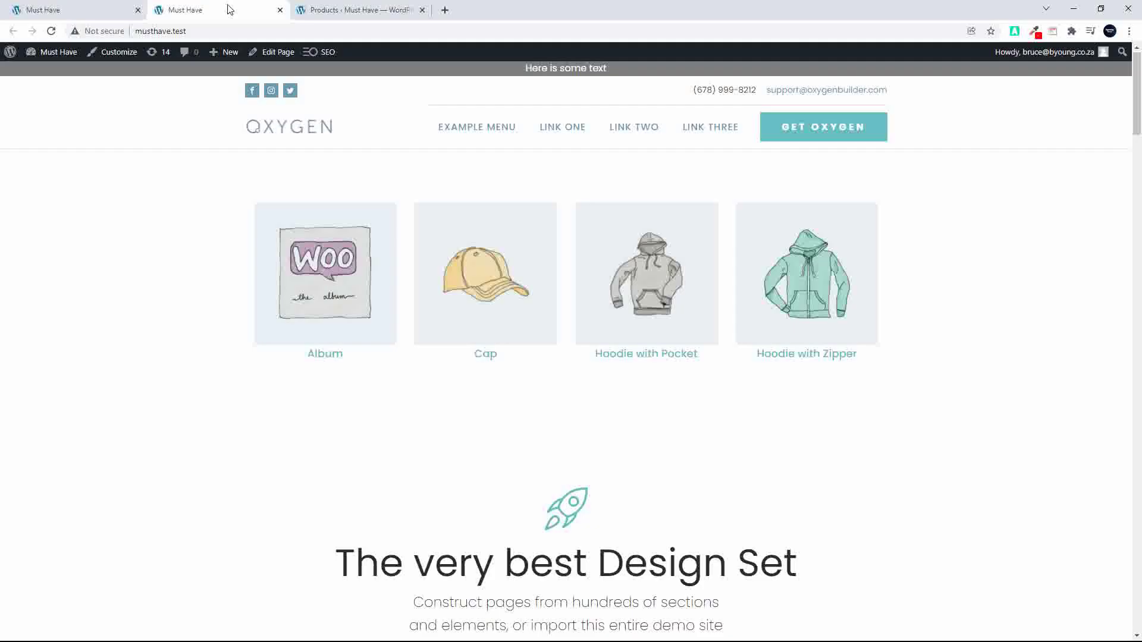
pyautogui.click(51, 32)
pyautogui.click(196, 33)
pyautogui.press('Return')
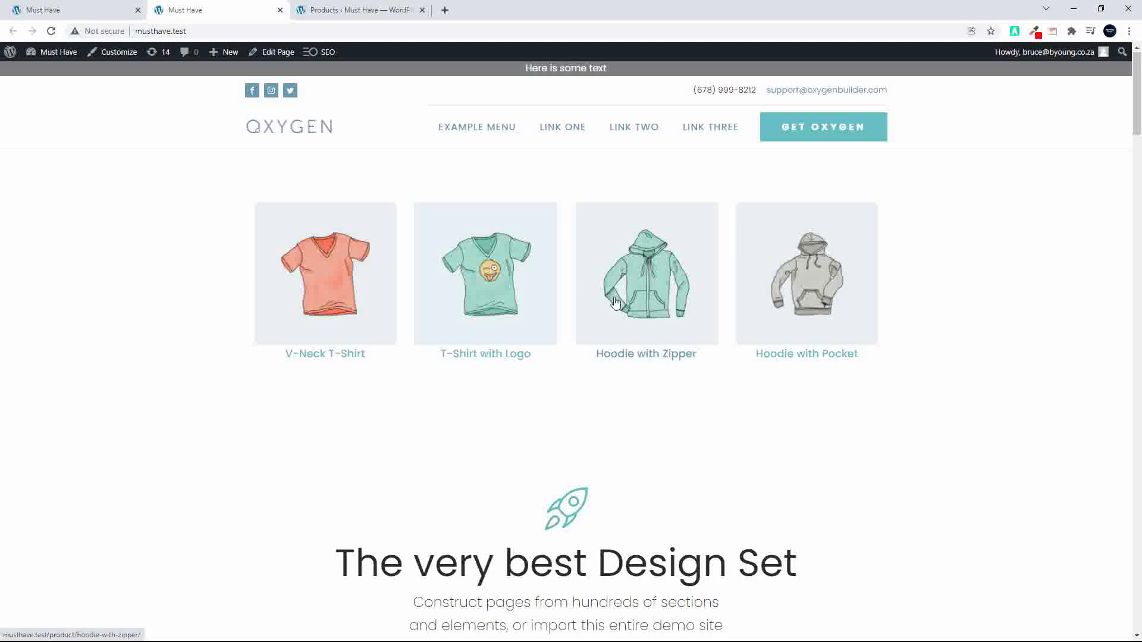
pyautogui.click(91, 8)
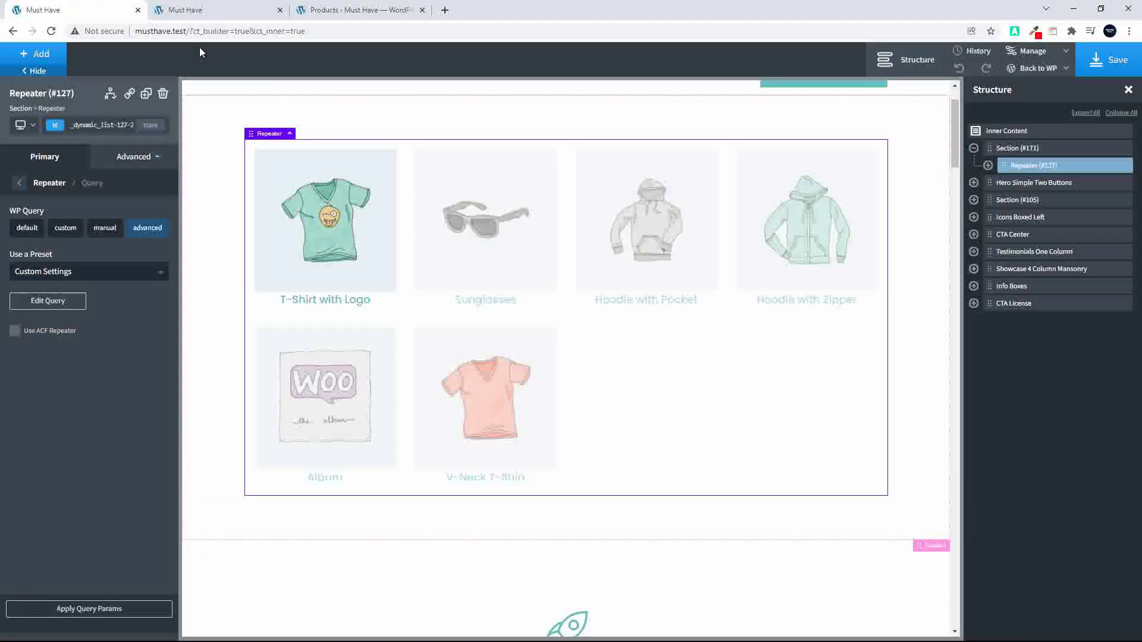
# - Unmark Hoodie with Zipper as Featured, save, and reload the home page to see Cap replace it
pyautogui.click(321, 10)
pyautogui.scroll(-5, 270, 509)
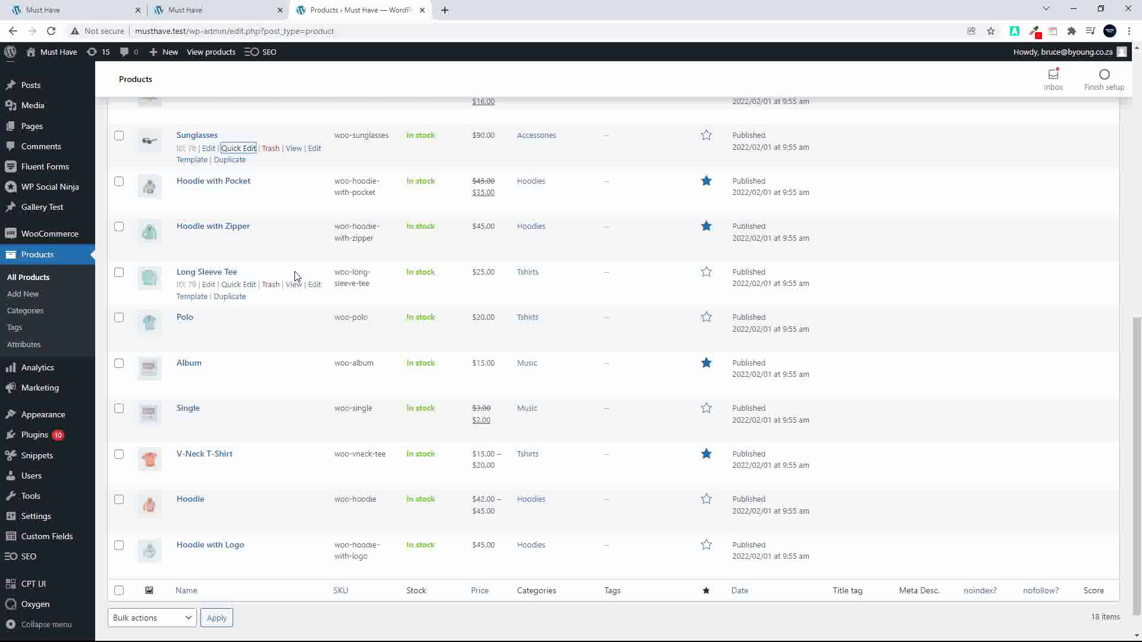
pyautogui.scroll(3, 295, 278)
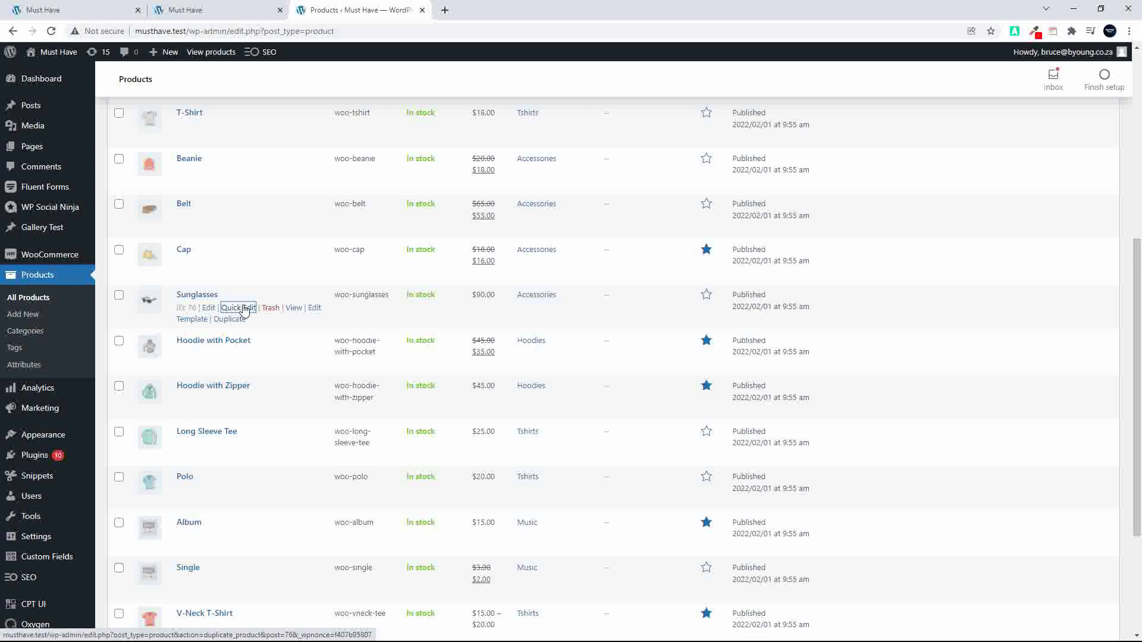
pyautogui.click(237, 398)
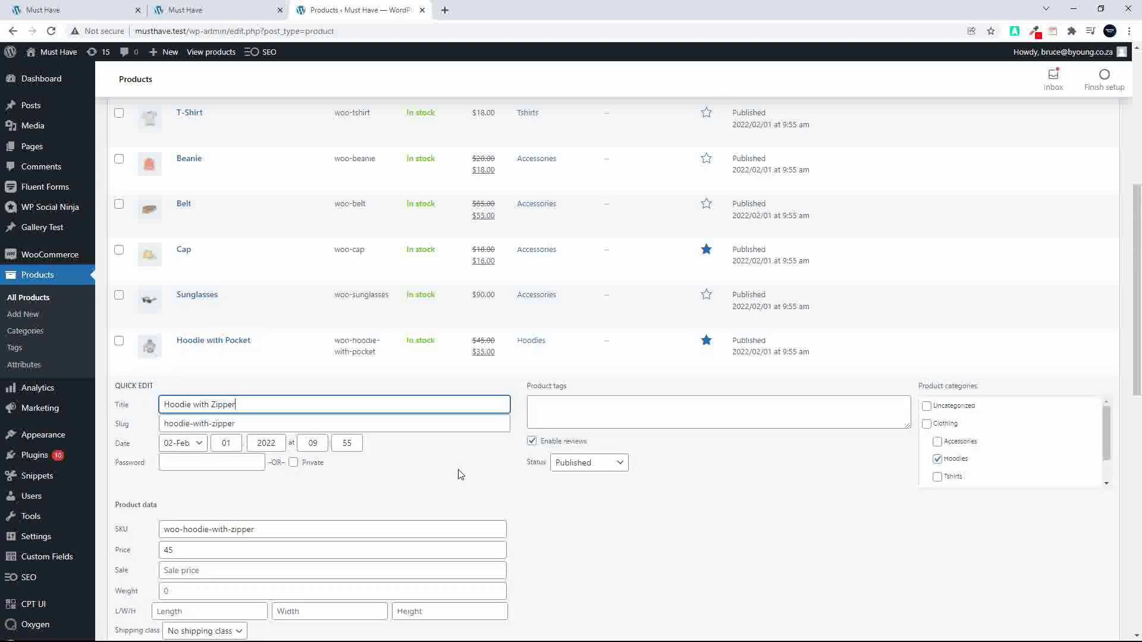
pyautogui.scroll(-3, 464, 485)
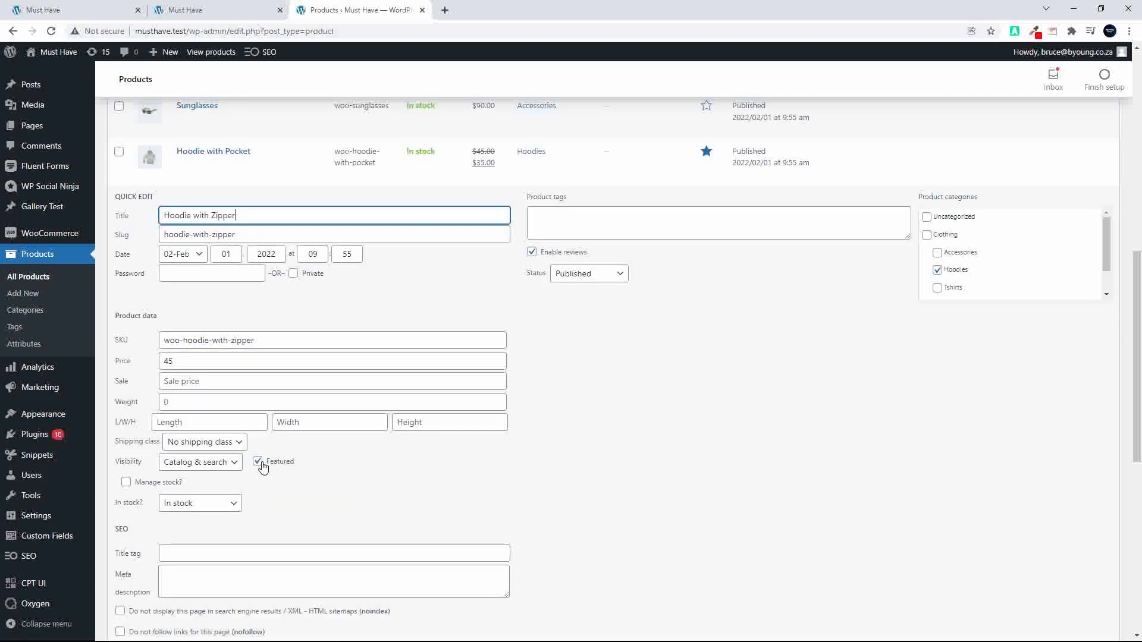
pyautogui.click(262, 468)
pyautogui.scroll(-4, 641, 520)
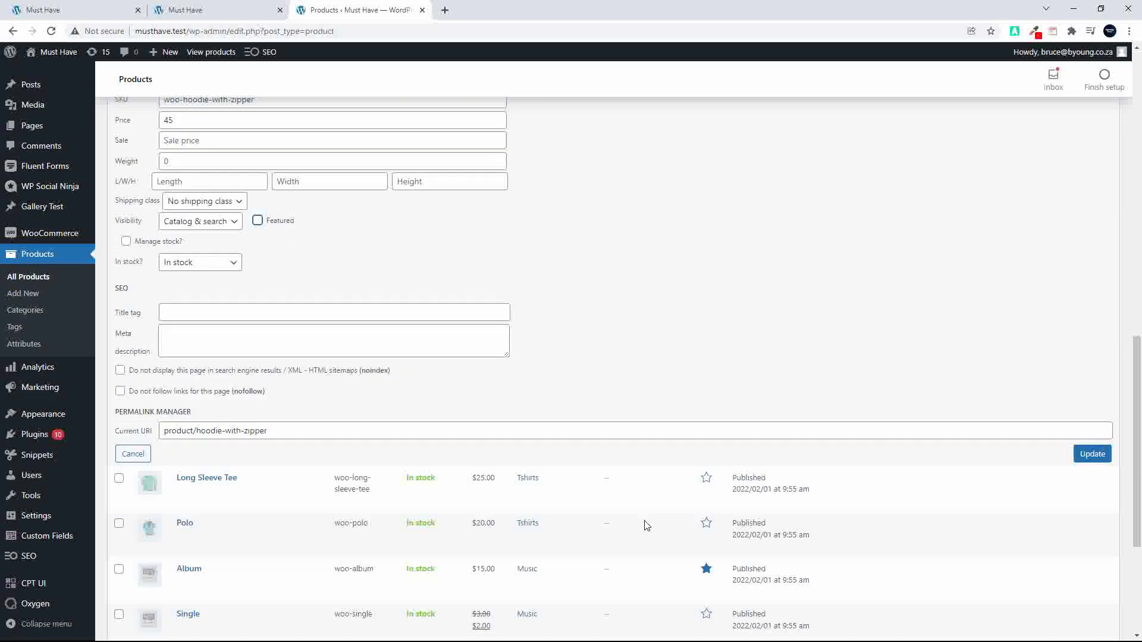
pyautogui.click(1092, 454)
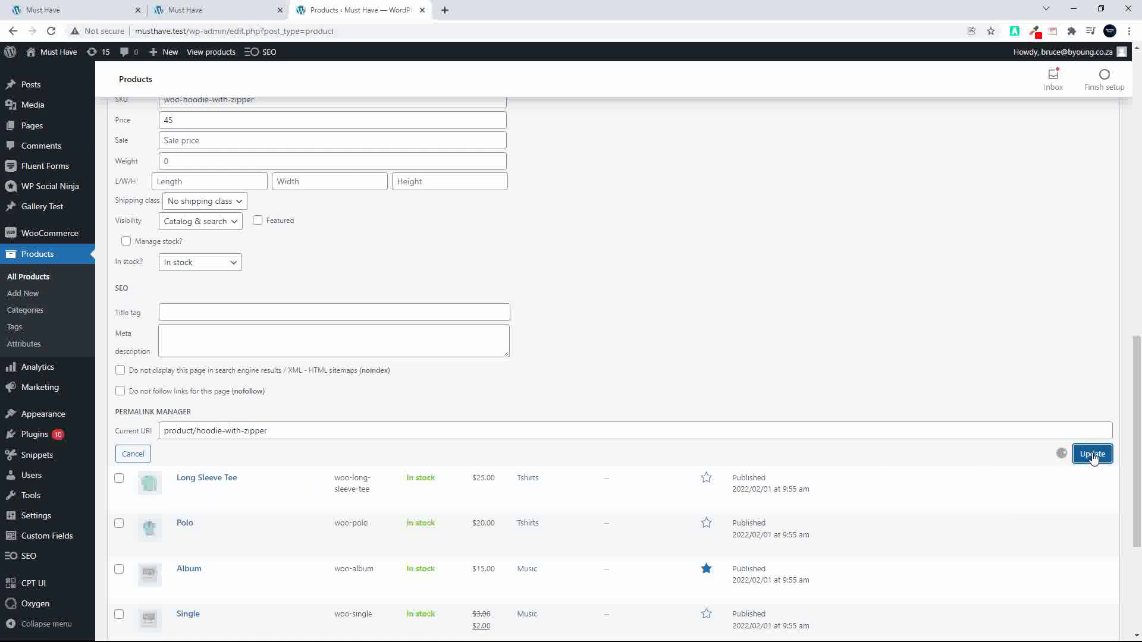
pyautogui.click(219, 14)
pyautogui.click(51, 31)
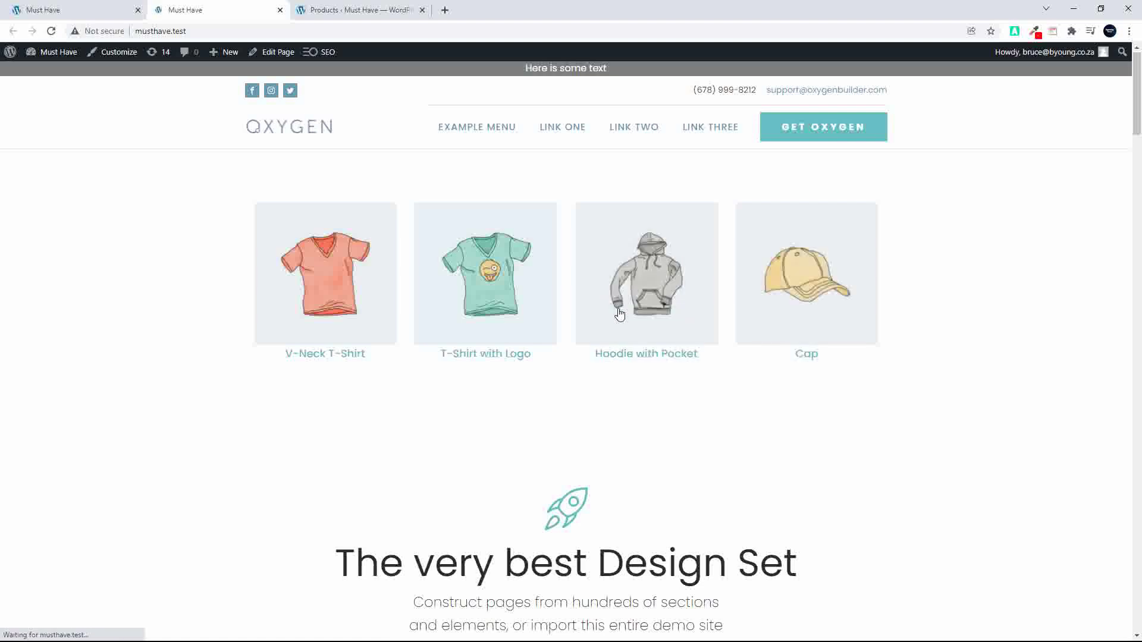
pyautogui.click(82, 10)
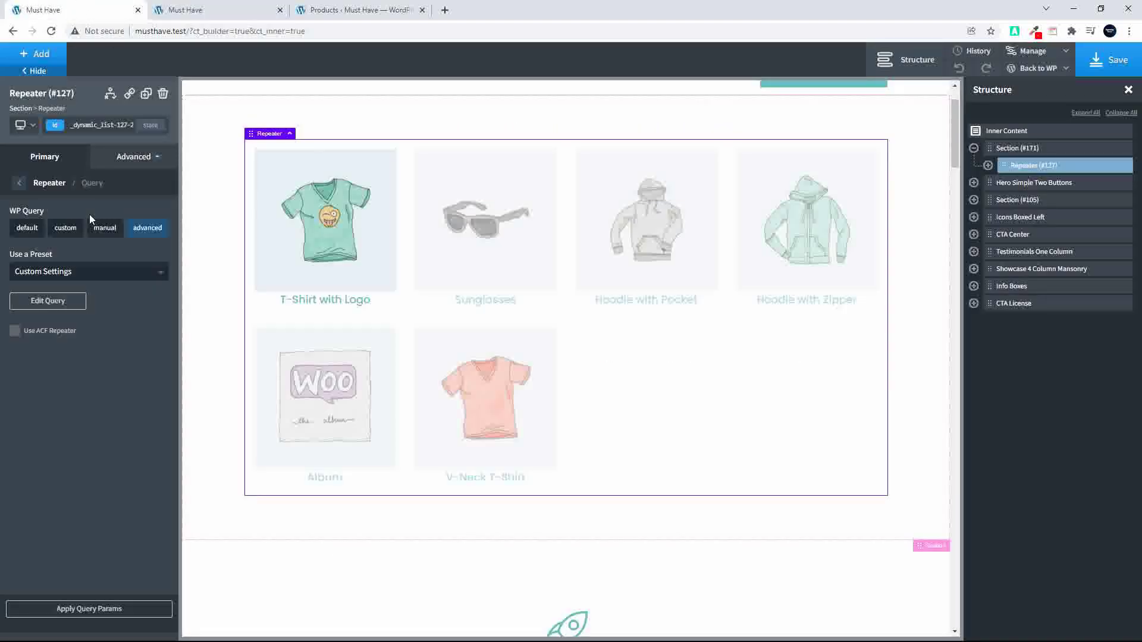
pyautogui.click(57, 305)
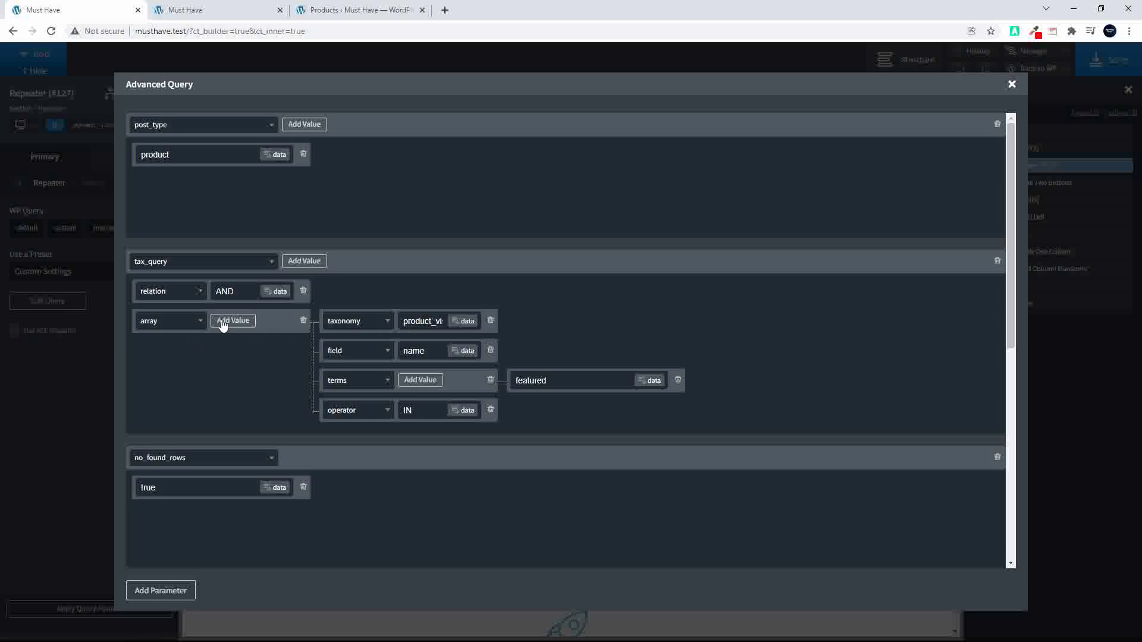
pyautogui.doubleClick(408, 320)
pyautogui.click(433, 351)
pyautogui.click(1011, 85)
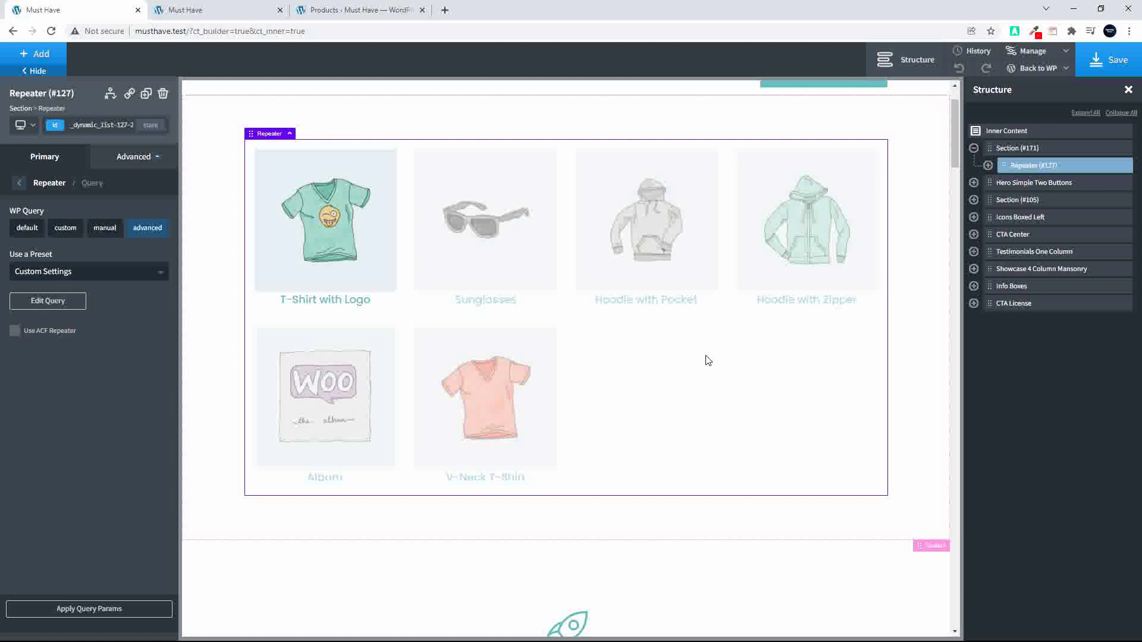